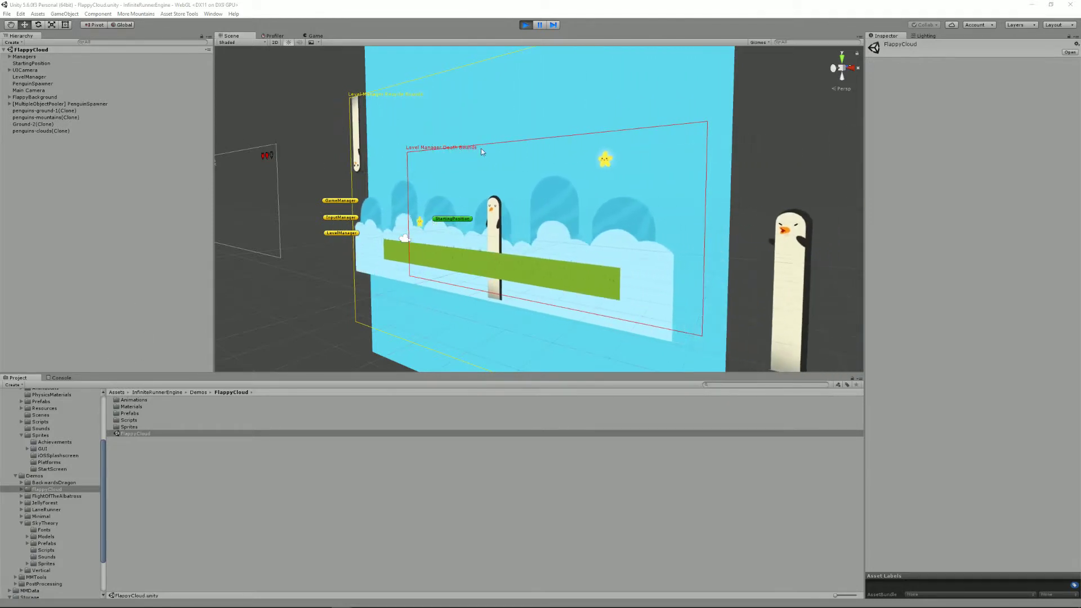
# Step: Stop the game, switch the Scene view to 2D, and select the GameManager (3 lives, time scale 1)
pyautogui.click(525, 25)
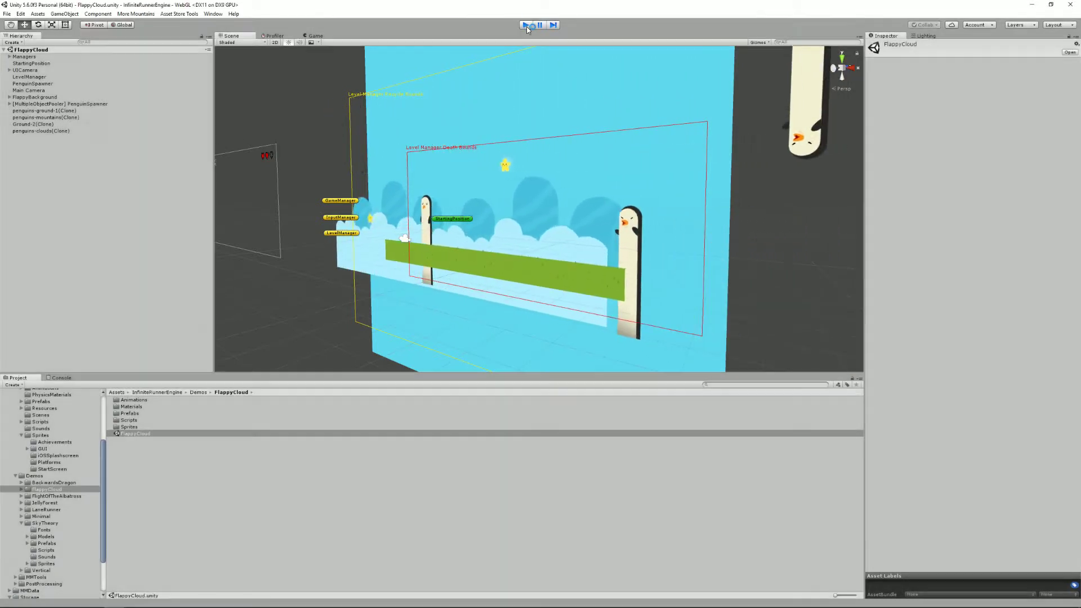
pyautogui.click(276, 43)
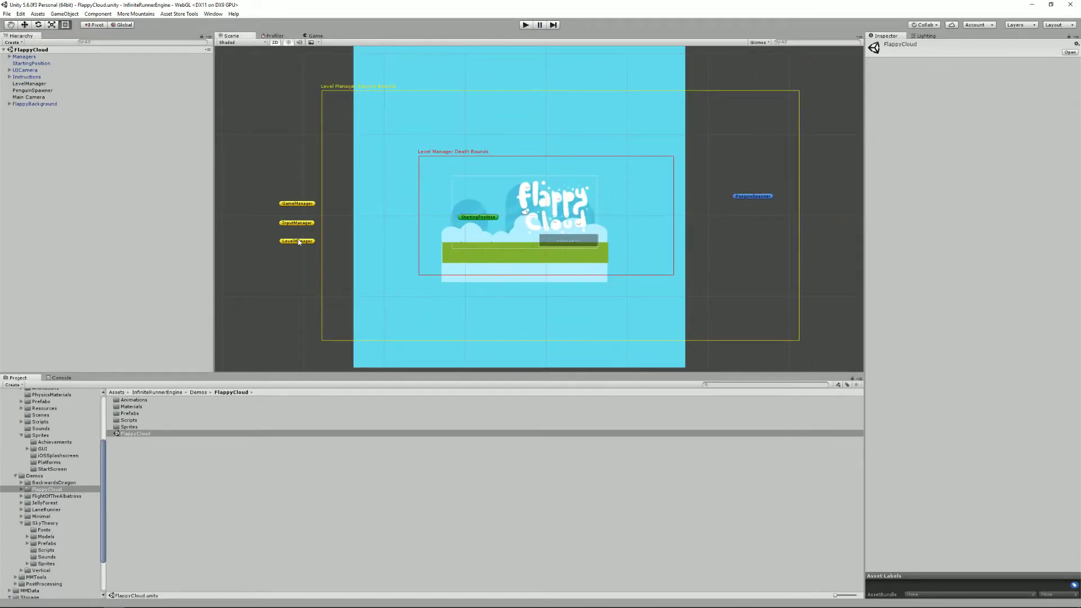
pyautogui.moveTo(299, 242); pyautogui.dragTo(504, 237, button='middle')
pyautogui.click(507, 200)
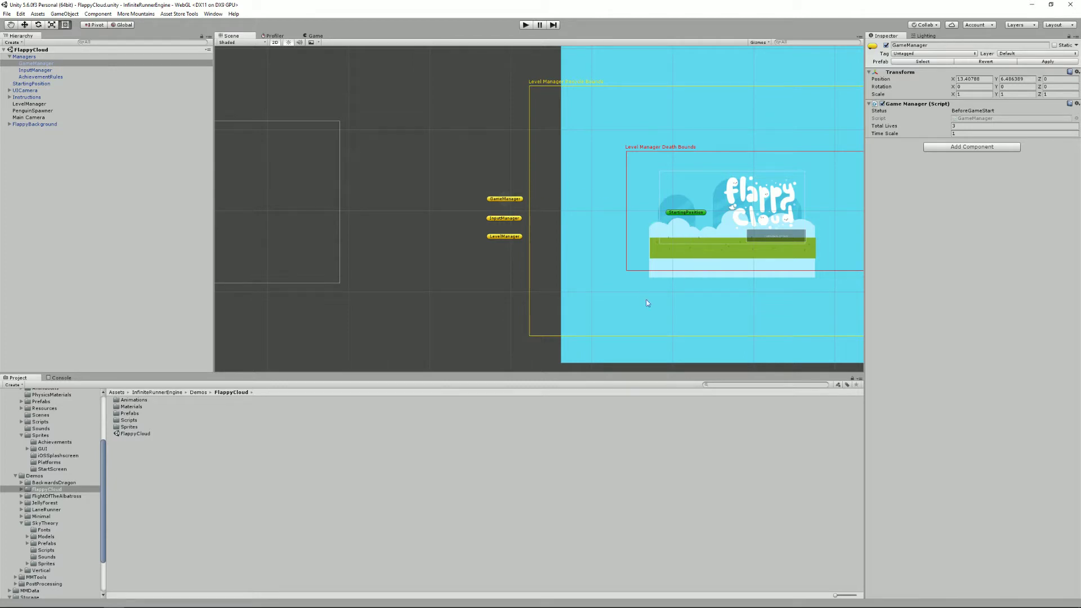
# Step: Delete FlappyBackground, undo the deletion to restore it, and reselect the GameManager
pyautogui.click(699, 251)
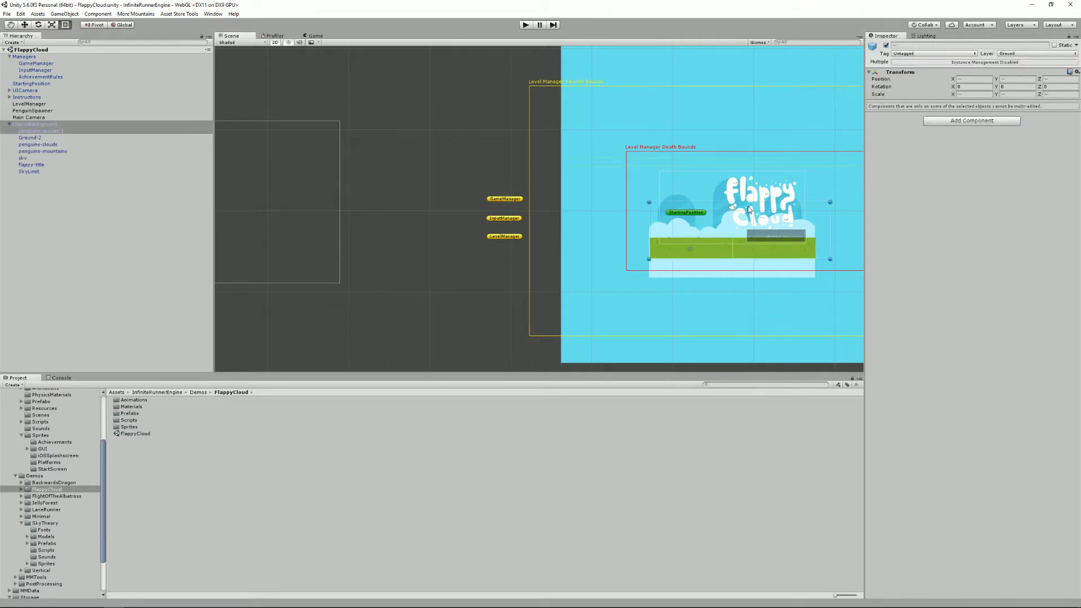
pyautogui.press('Delete')
pyautogui.hotkey('ctrl', 'z')
pyautogui.click(28, 65)
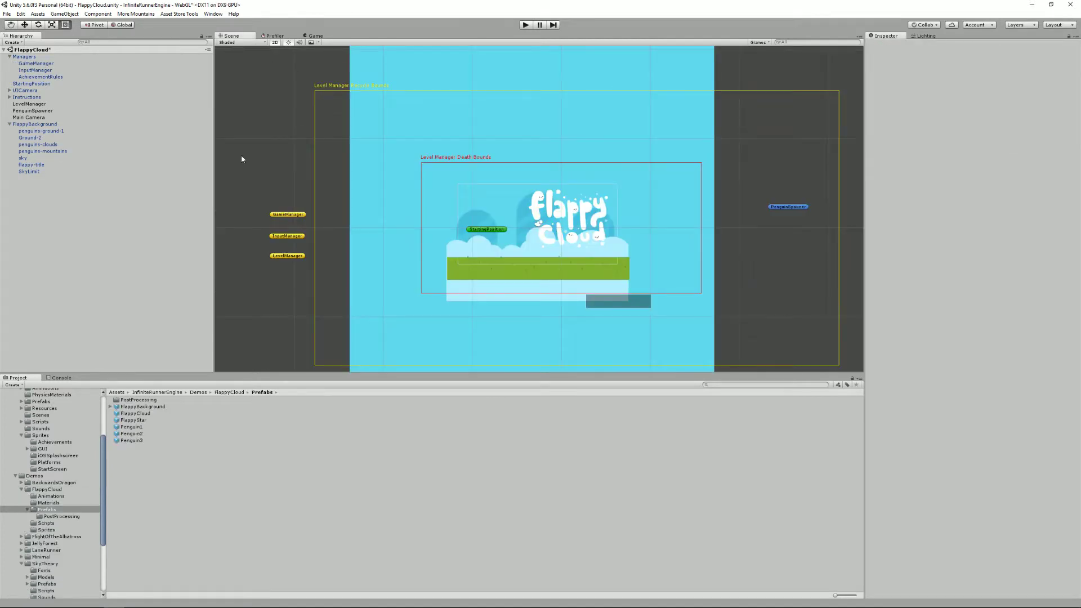
# Step: Select the LevelManager and review its fields, including the Intro Fade Duration
pyautogui.click(54, 103)
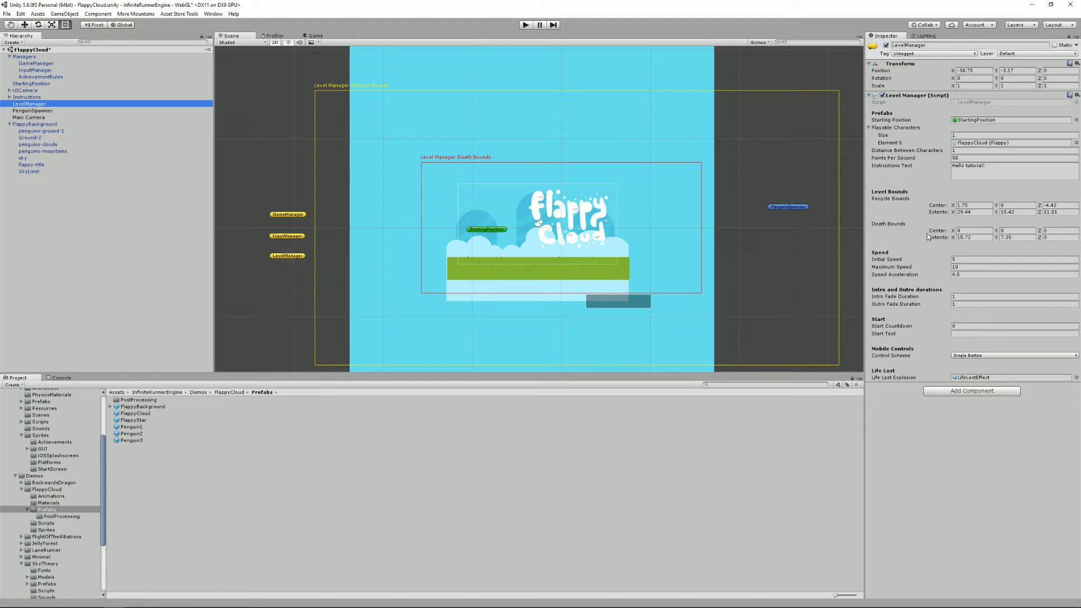
pyautogui.click(961, 297)
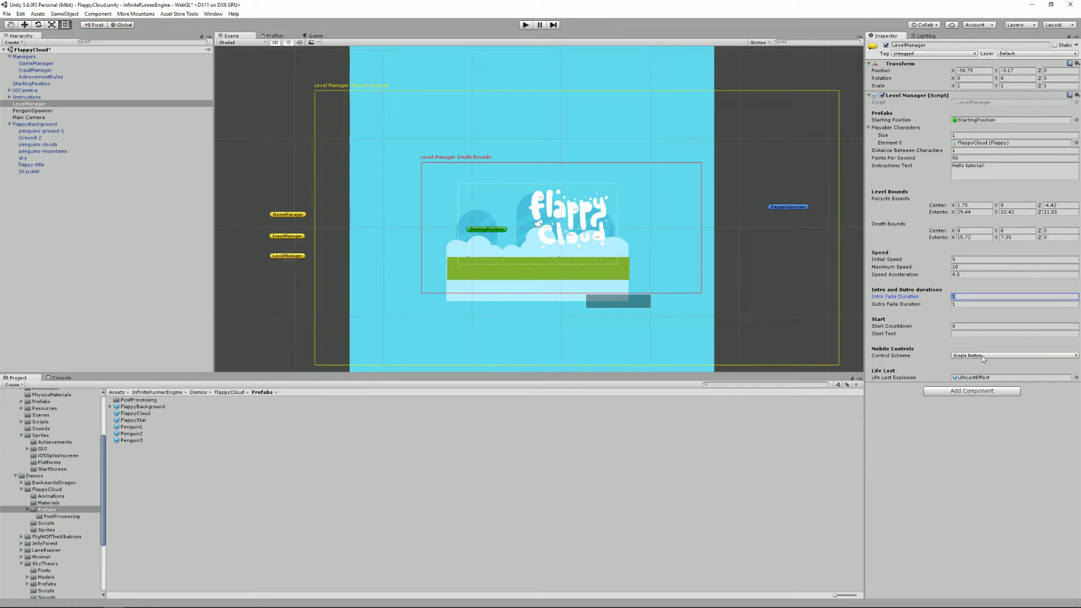
pyautogui.click(959, 360)
pyautogui.click(975, 120)
pyautogui.click(612, 209)
pyautogui.scroll(4, 539, 213)
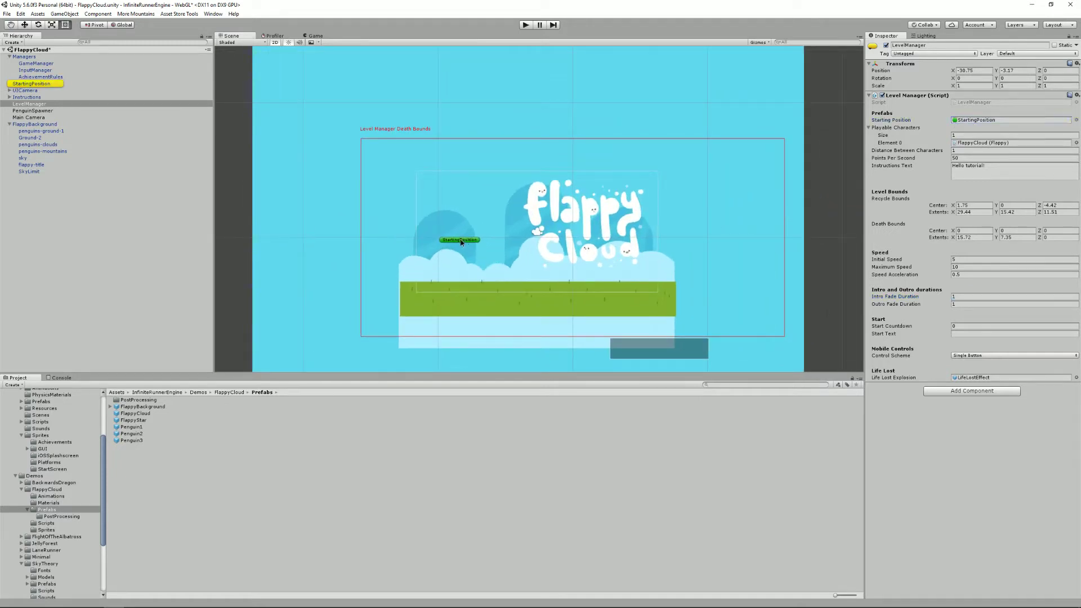
pyautogui.click(460, 241)
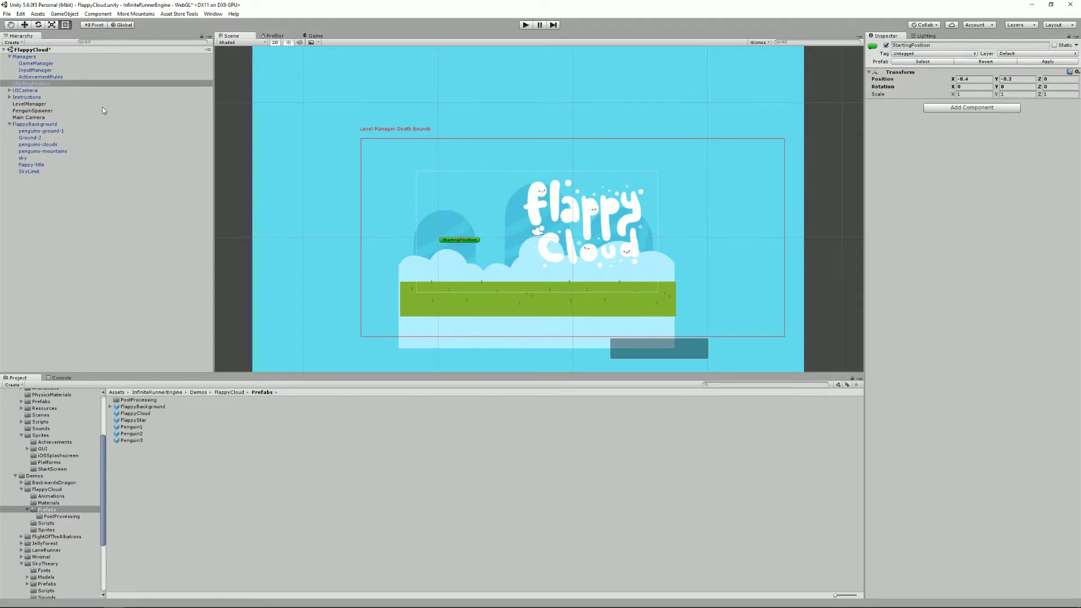
pyautogui.click(42, 105)
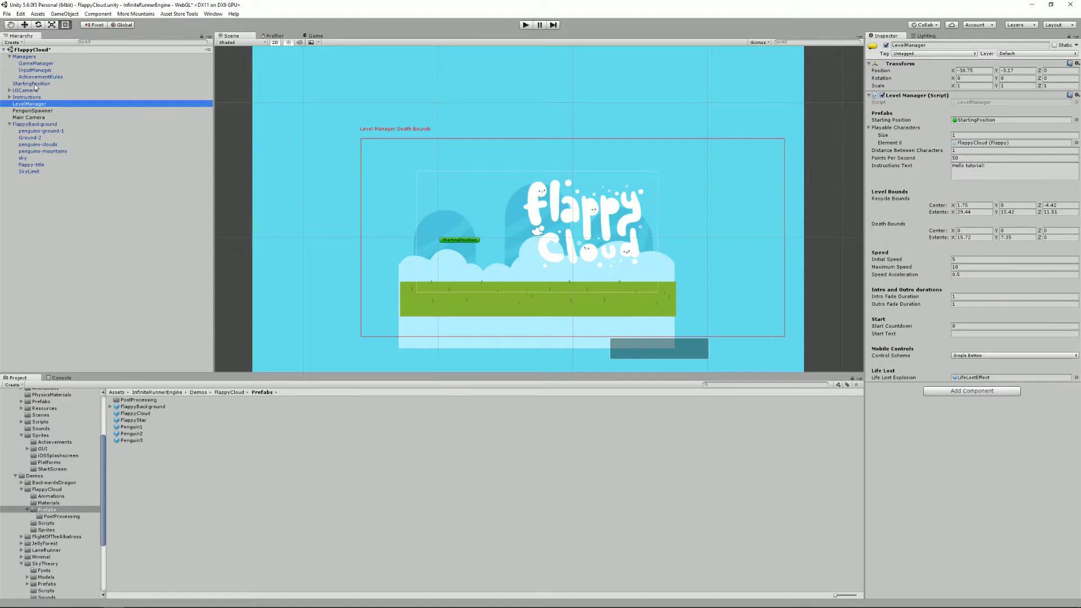
pyautogui.moveTo(35, 87); pyautogui.dragTo(982, 123)
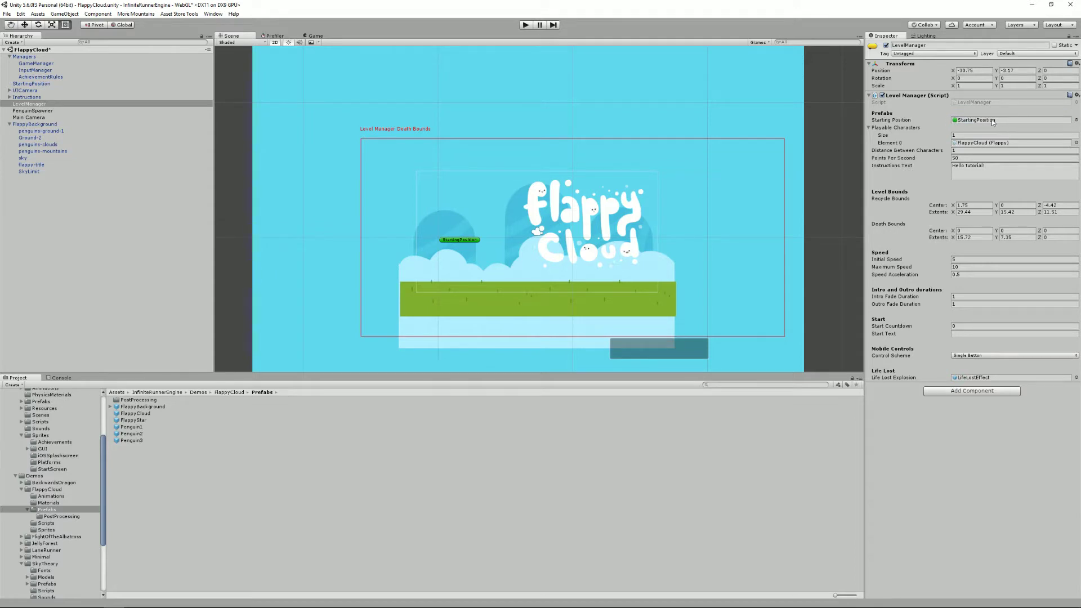
pyautogui.click(916, 137)
# Step: Set Playable Characters size to 3 and Distance Between Characters to 2
pyautogui.click(975, 134)
pyautogui.write('3')
pyautogui.press('Return')
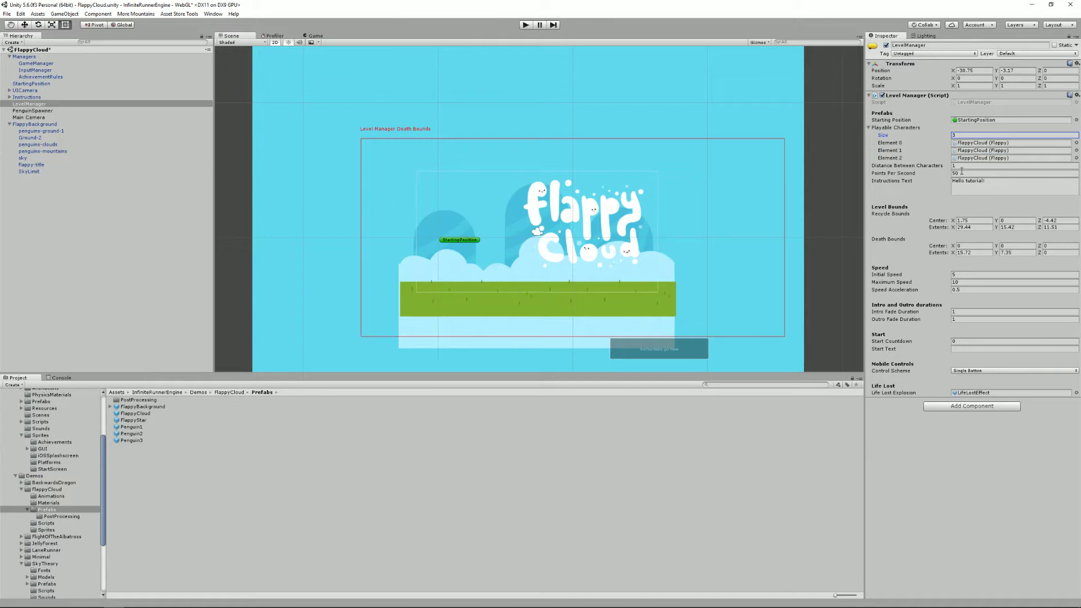
pyautogui.click(962, 167)
pyautogui.write('2')
# Step: Test-play with three clouds, then set Playable Characters back to 1
pyautogui.click(525, 26)
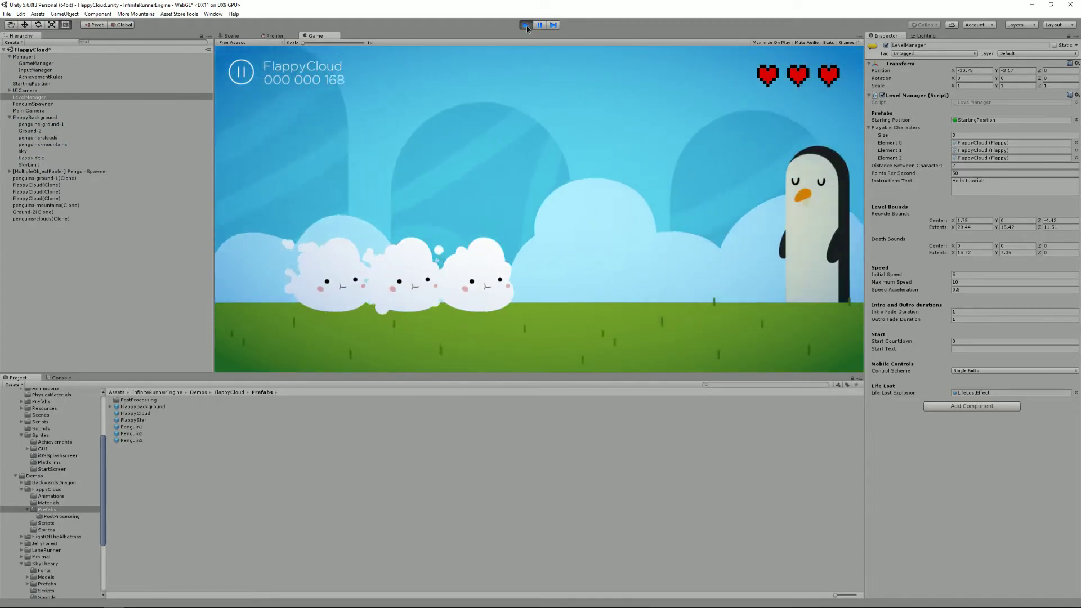
pyautogui.click(526, 25)
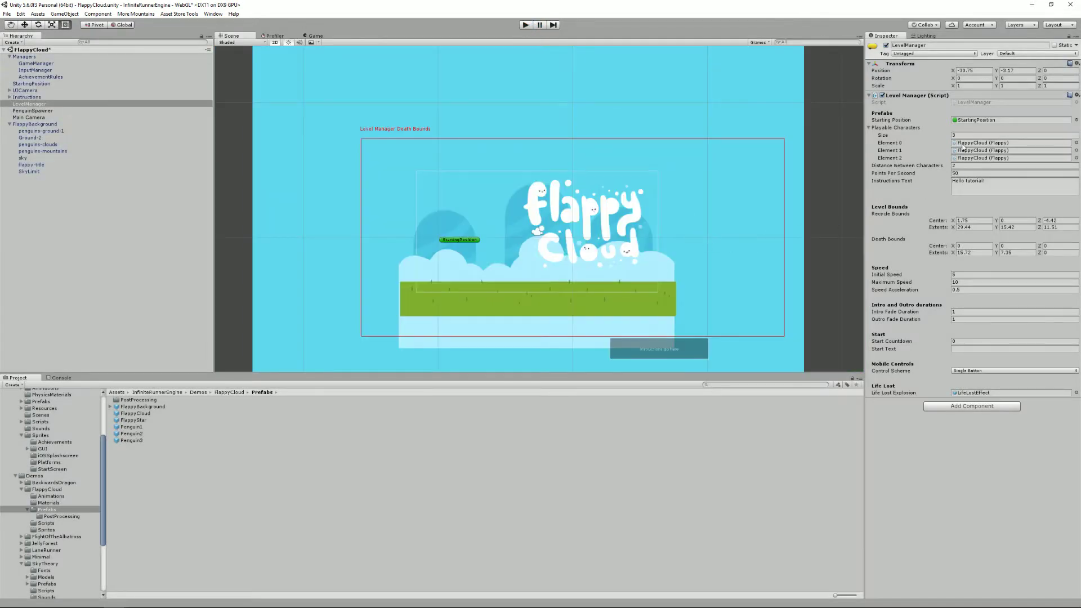
pyautogui.click(965, 134)
pyautogui.press('Return')
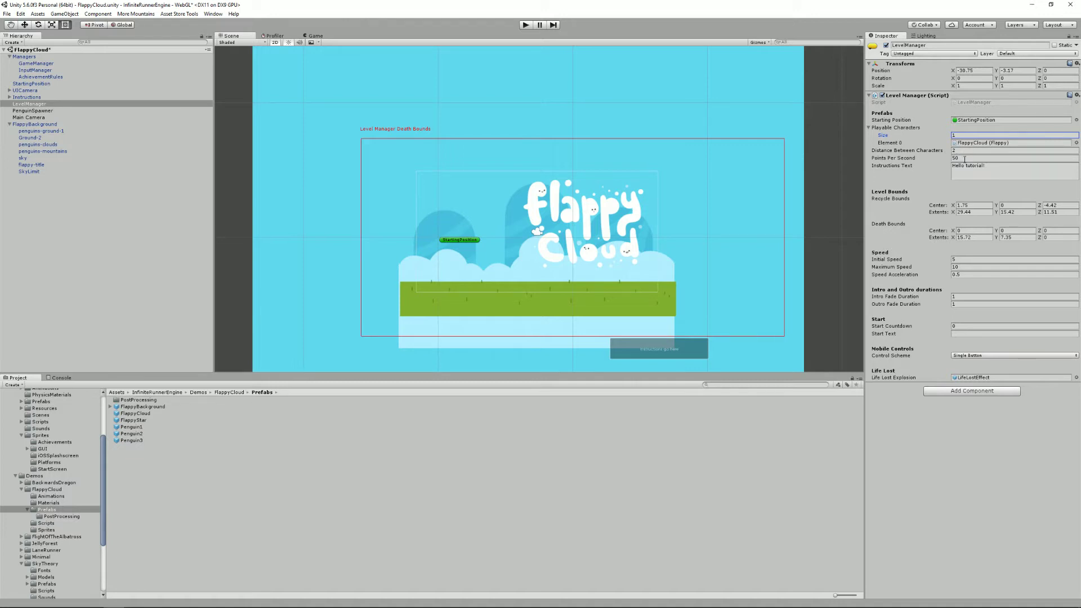
# Step: Play the game to check the current Points Per Second score rate
pyautogui.click(966, 159)
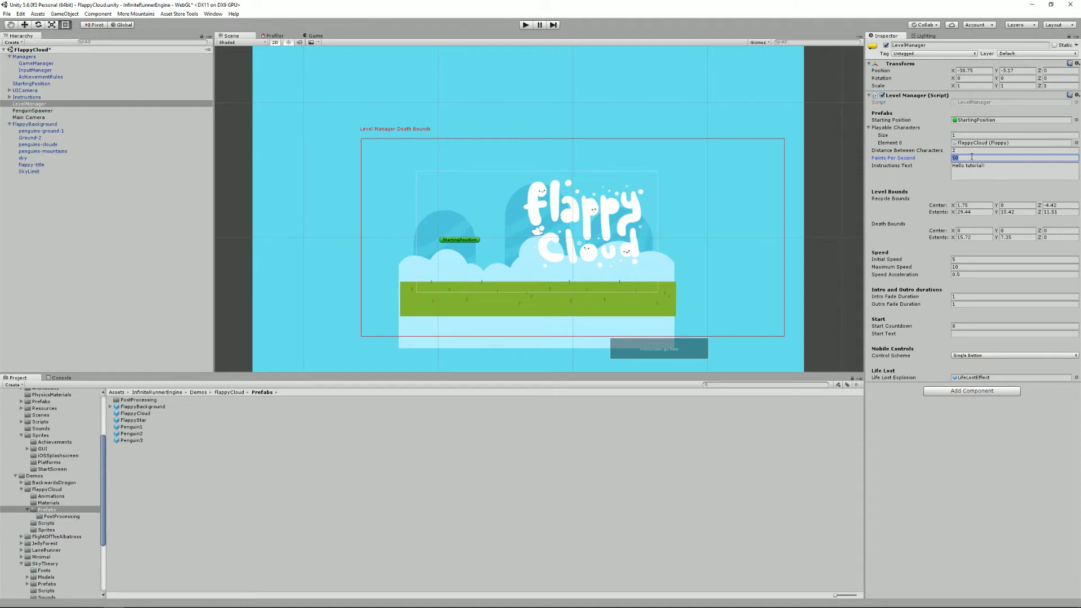
pyautogui.click(524, 25)
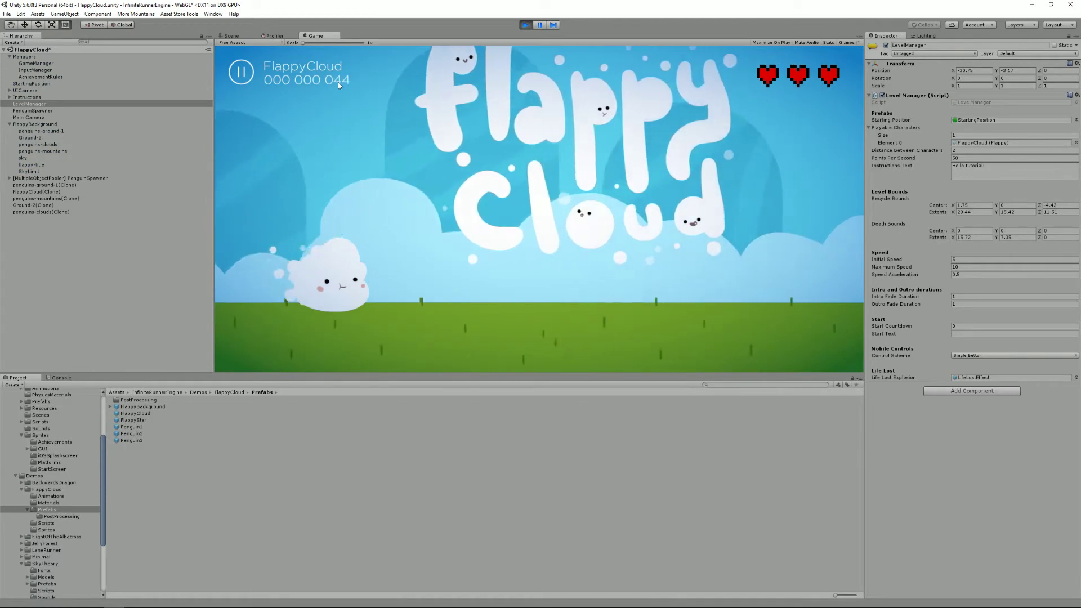
pyautogui.click(525, 25)
# Step: Change Points Per Second from 100 to 0 and test-play to confirm the score stays zero
pyautogui.click(997, 158)
pyautogui.write('10')
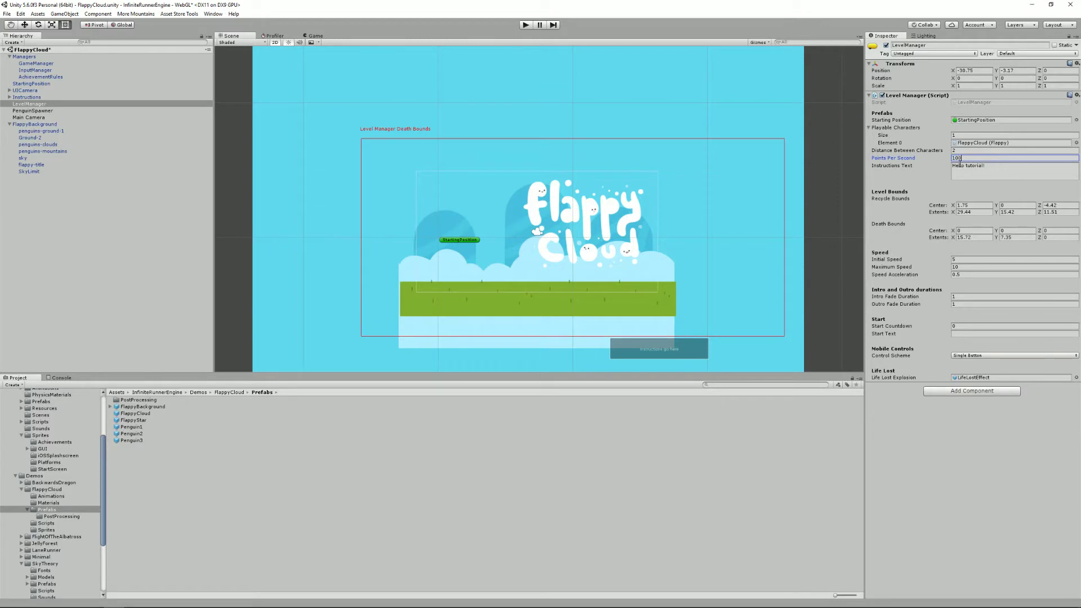
pyautogui.write('0')
pyautogui.press('Return')
pyautogui.write('0')
pyautogui.click(526, 25)
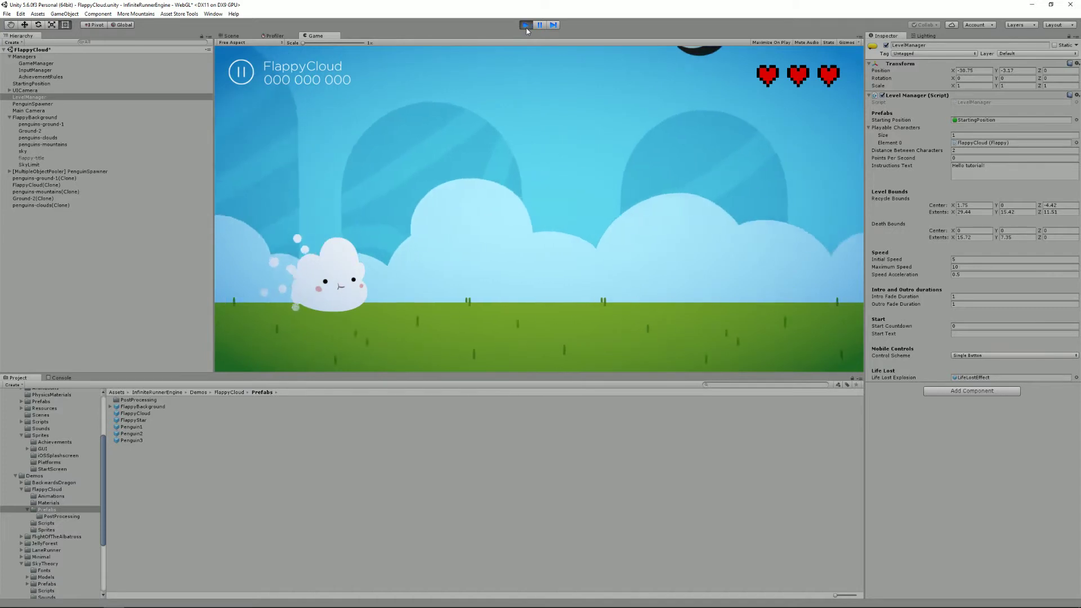
pyautogui.click(525, 25)
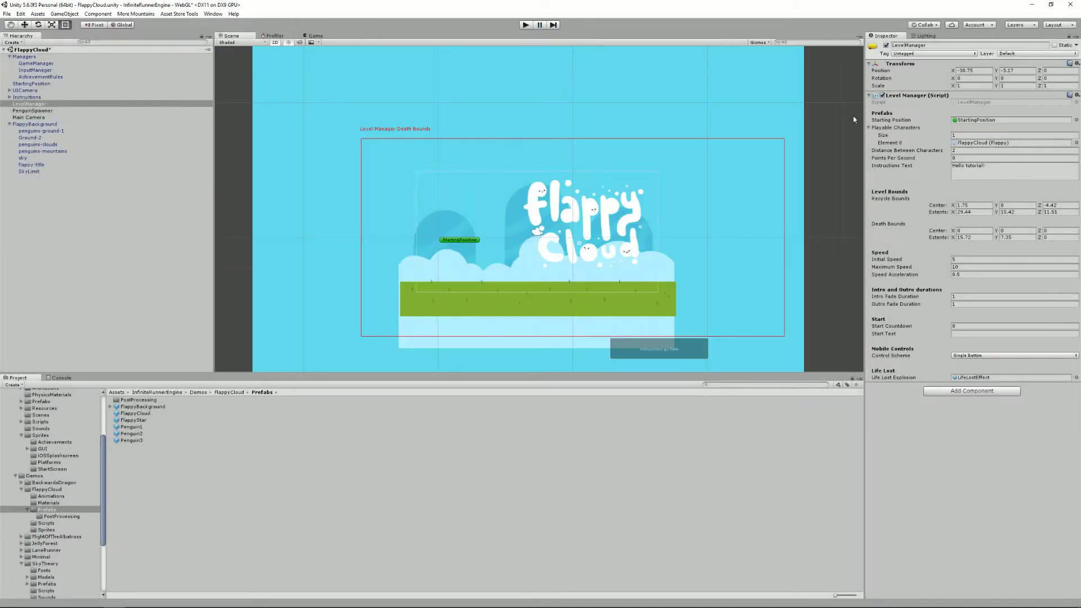
# Step: Move the Instructions panel up beside the Flappy Cloud title
pyautogui.click(999, 167)
pyautogui.click(686, 355)
pyautogui.moveTo(690, 350); pyautogui.dragTo(534, 202)
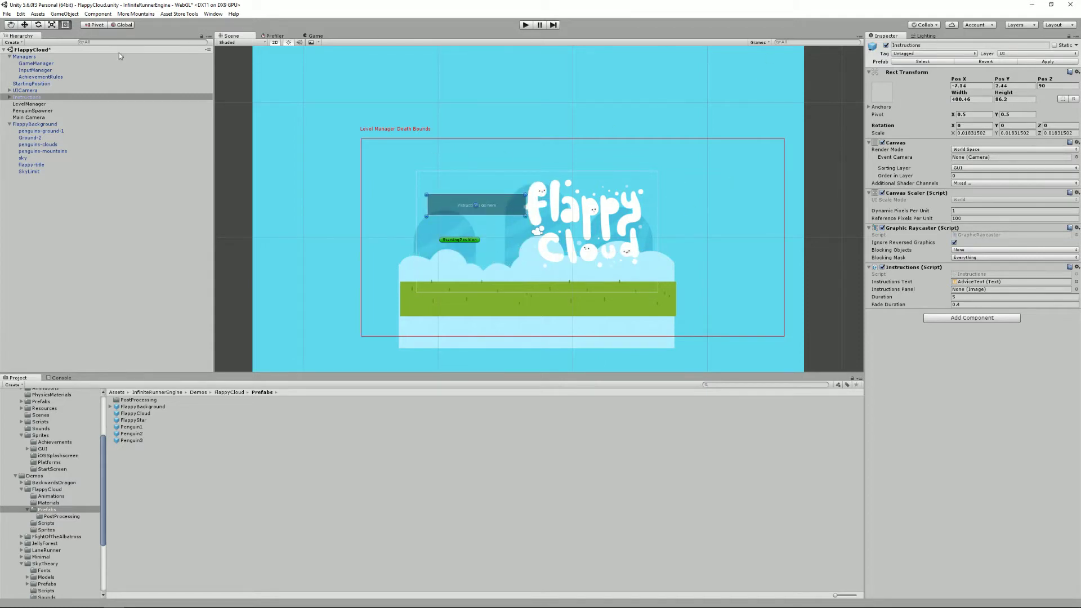
# Step: Set the LevelManager's Instructions Text to 'Hello take 2!' and test-play it
pyautogui.click(31, 104)
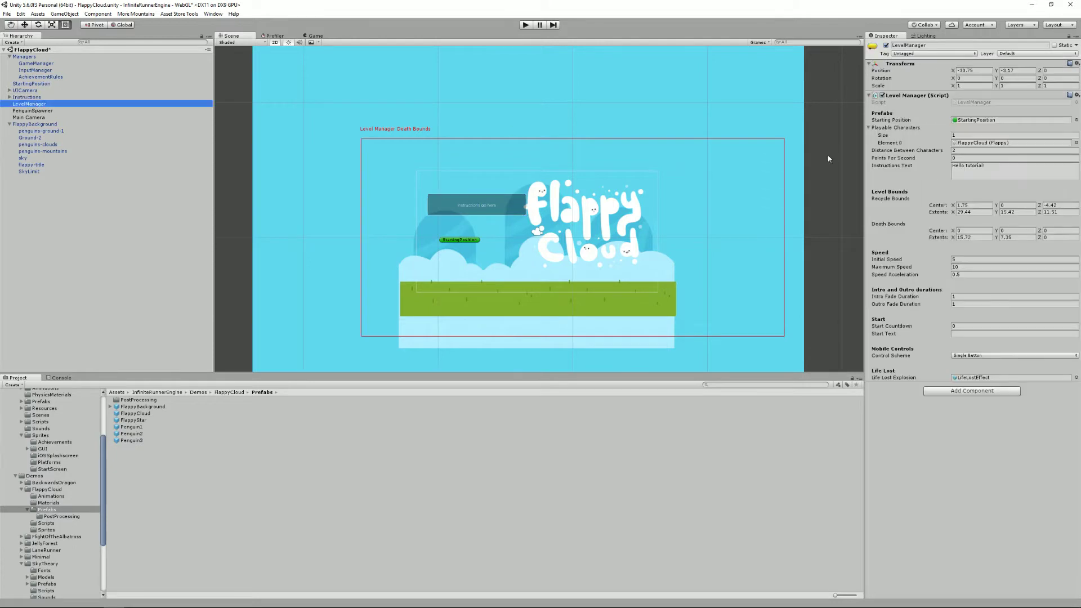
pyautogui.click(986, 169)
pyautogui.write('Hell')
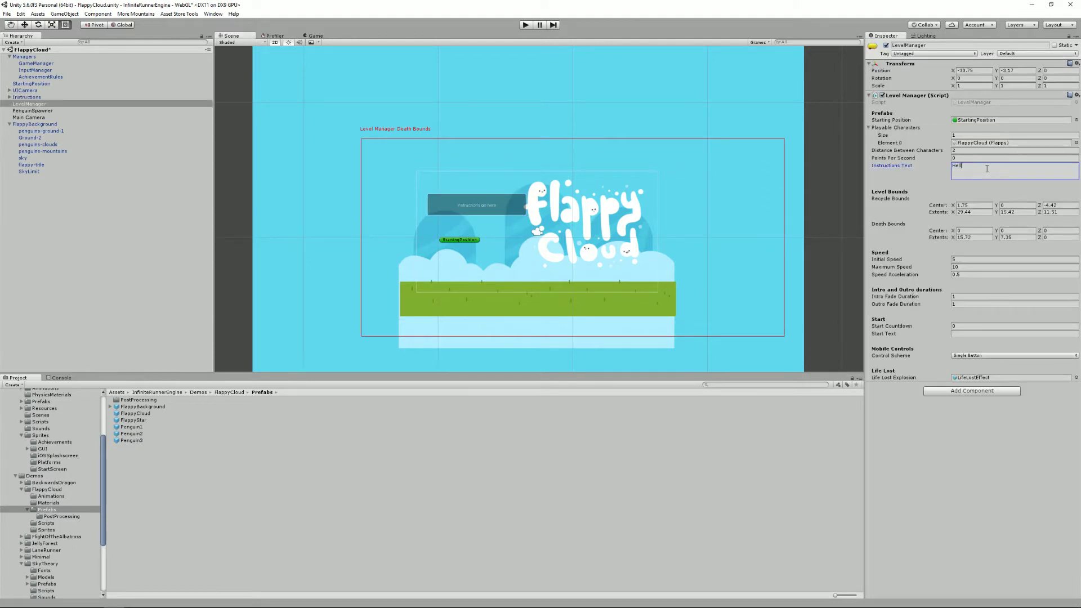
pyautogui.write('o take 2!')
pyautogui.click(526, 25)
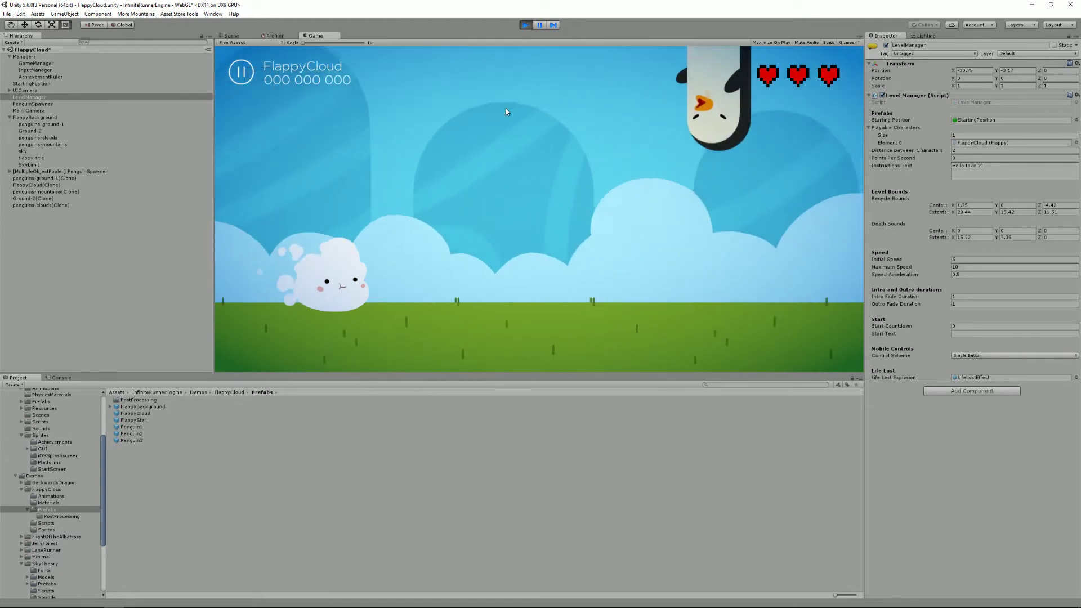
pyautogui.click(527, 25)
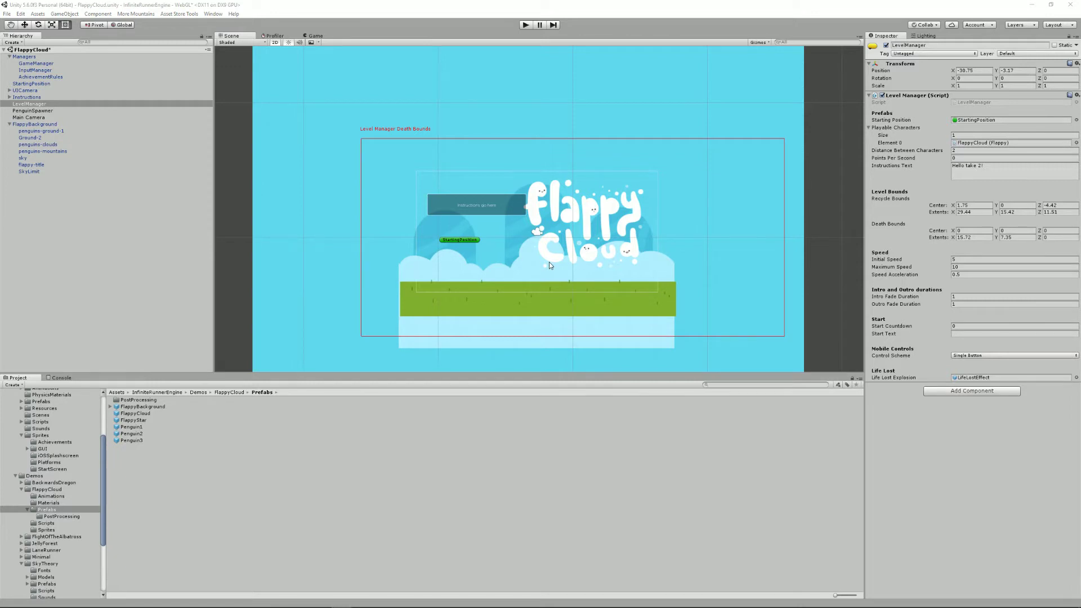
# Step: Orbit the scene in 3D and shrink the Recycle Bounds Extents Z to 5.81
pyautogui.scroll(-4, 683, 197)
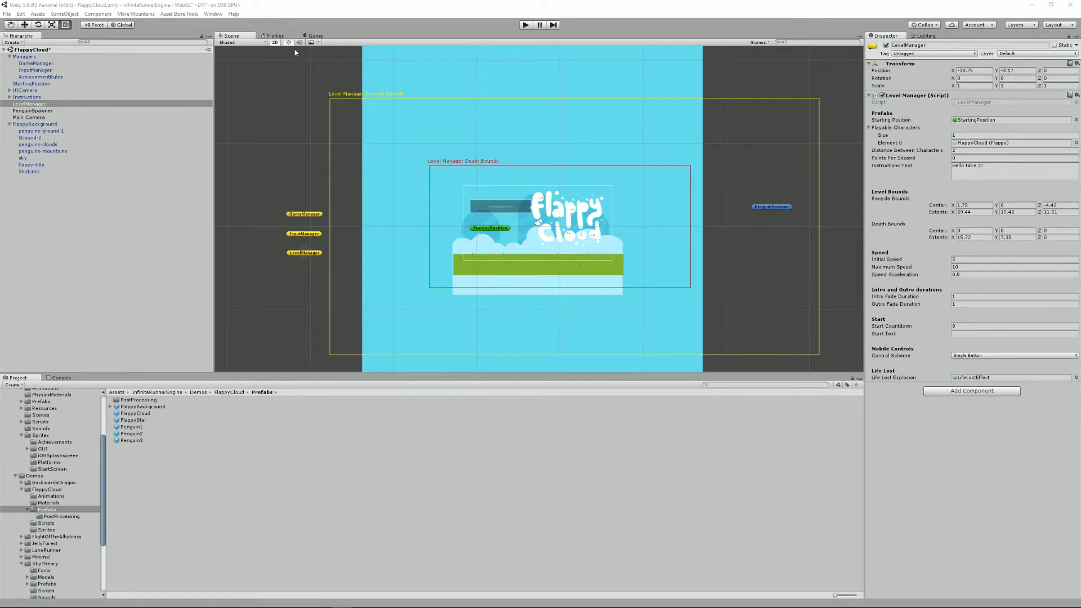
pyautogui.click(275, 35)
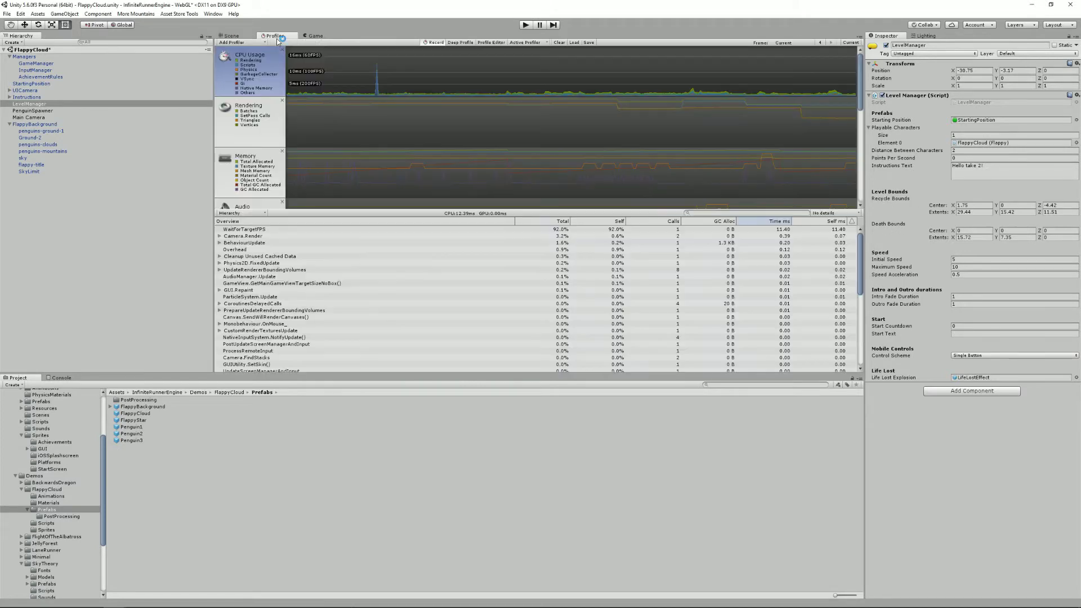
pyautogui.click(231, 35)
pyautogui.keyDown('alt'); pyautogui.moveTo(507, 203); pyautogui.dragTo(605, 211); pyautogui.keyUp('alt')
pyautogui.moveTo(1040, 212); pyautogui.dragTo(978, 246)
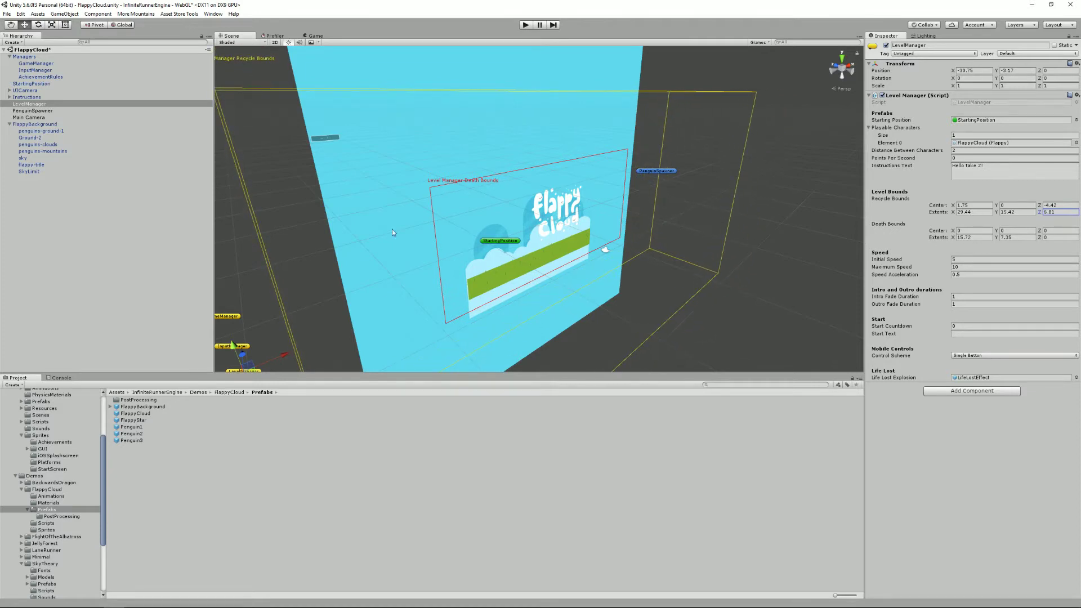
# Step: Set Death Bounds Center Z and Extents Z to 0, then return to 2D view
pyautogui.click(1061, 230)
pyautogui.moveTo(1040, 231); pyautogui.dragTo(99, 255)
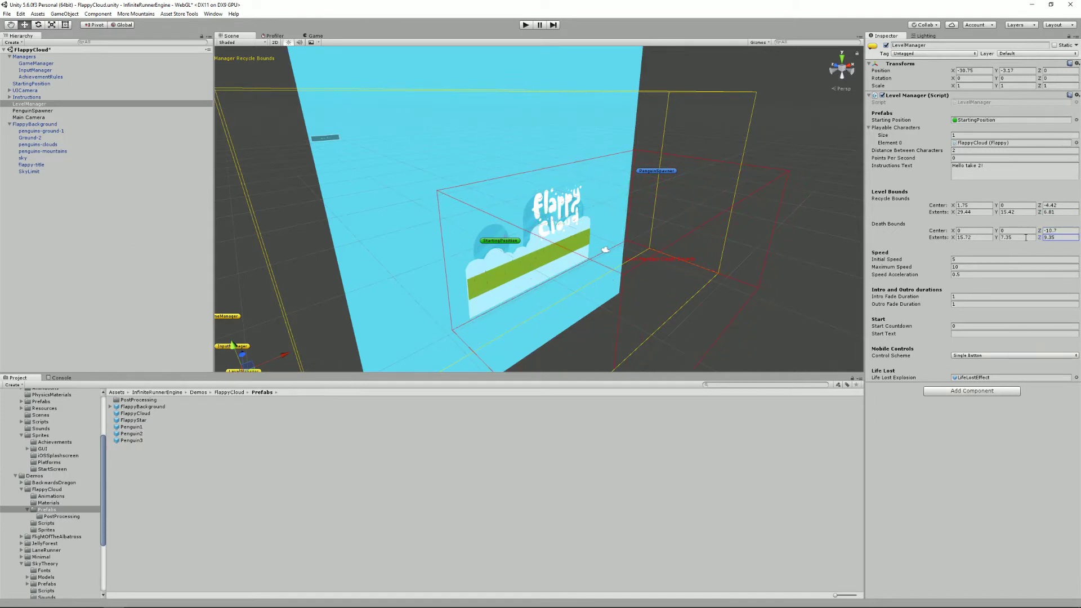
pyautogui.click(1058, 230)
pyautogui.write('0')
pyautogui.click(1060, 237)
pyautogui.write('0')
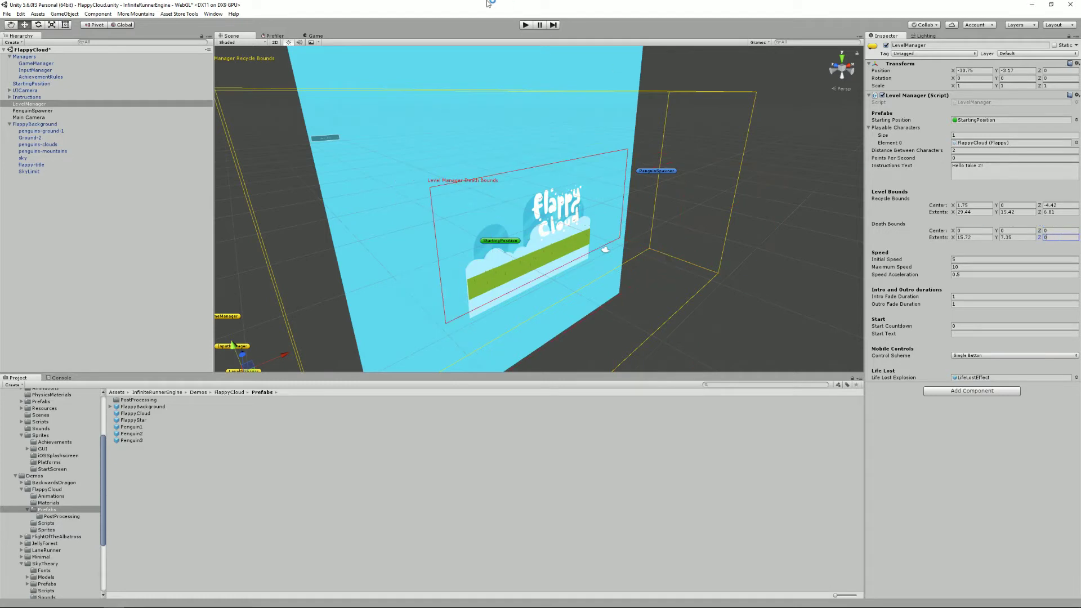
pyautogui.click(273, 42)
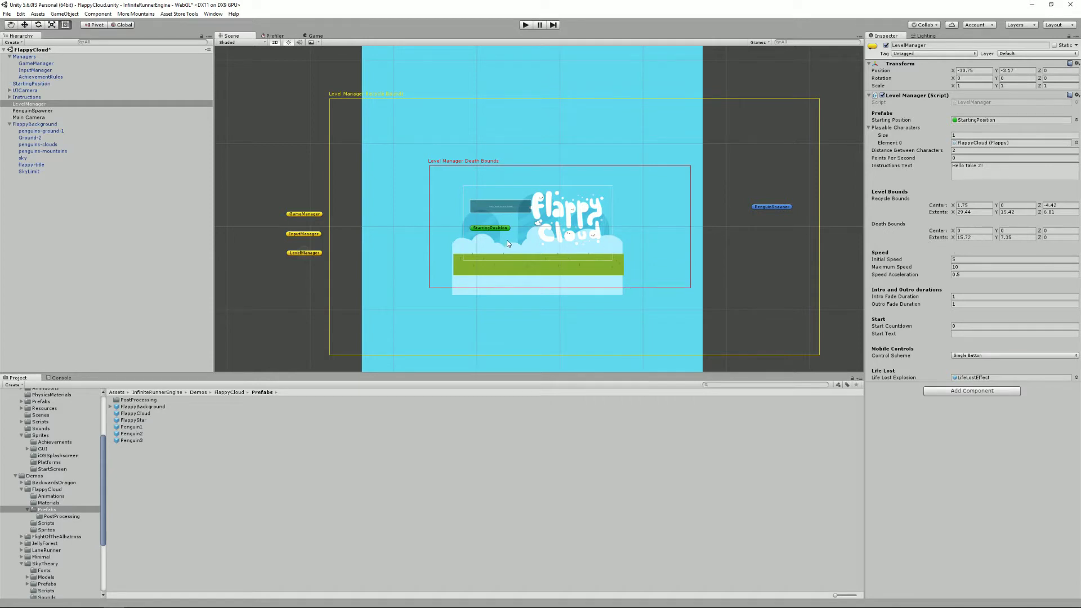
pyautogui.click(525, 25)
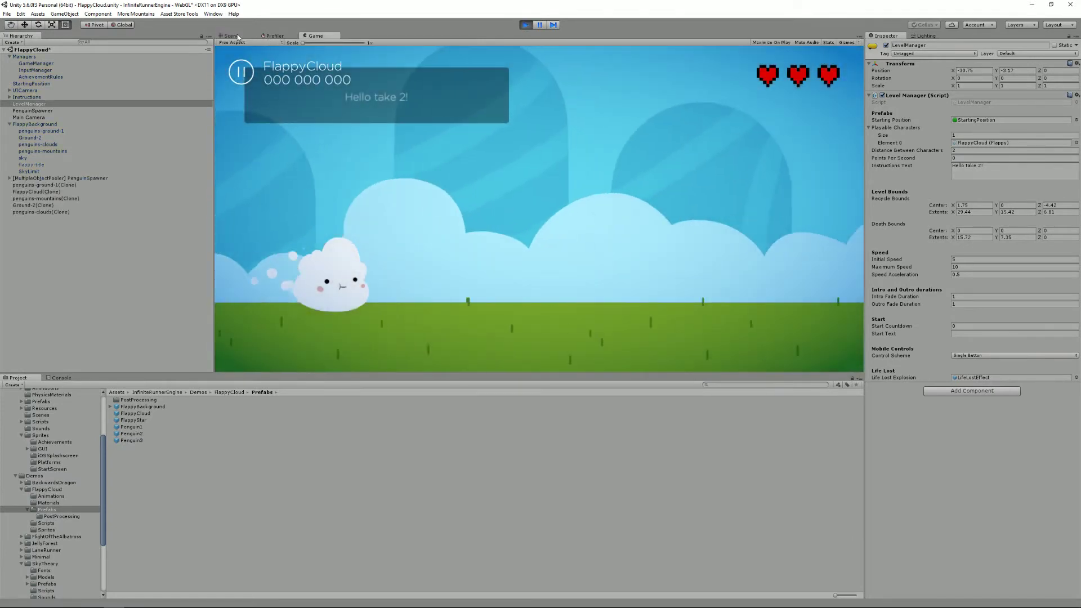
pyautogui.click(231, 36)
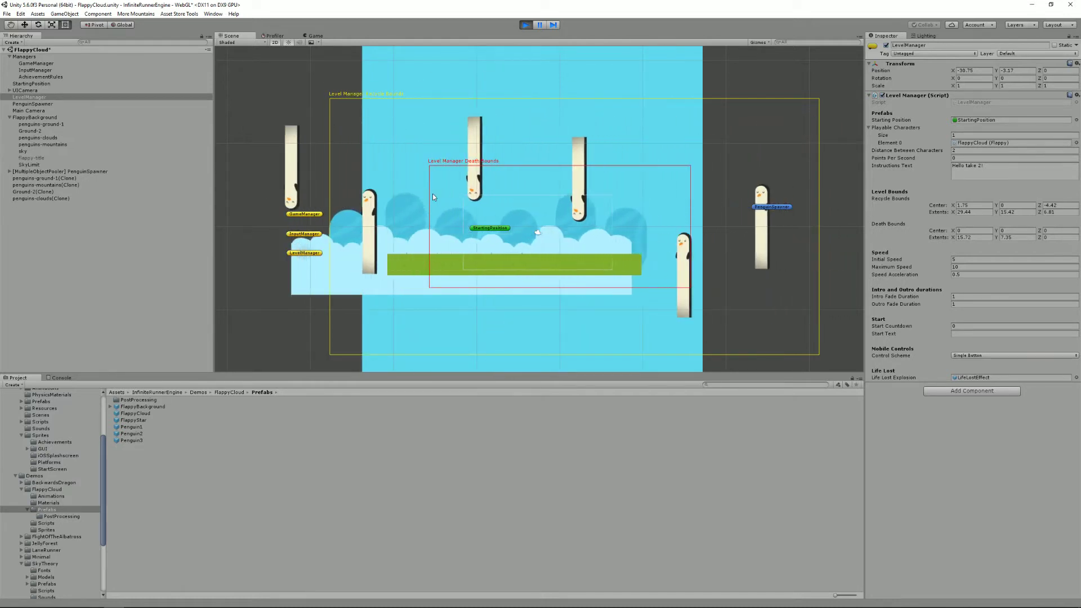
pyautogui.click(525, 24)
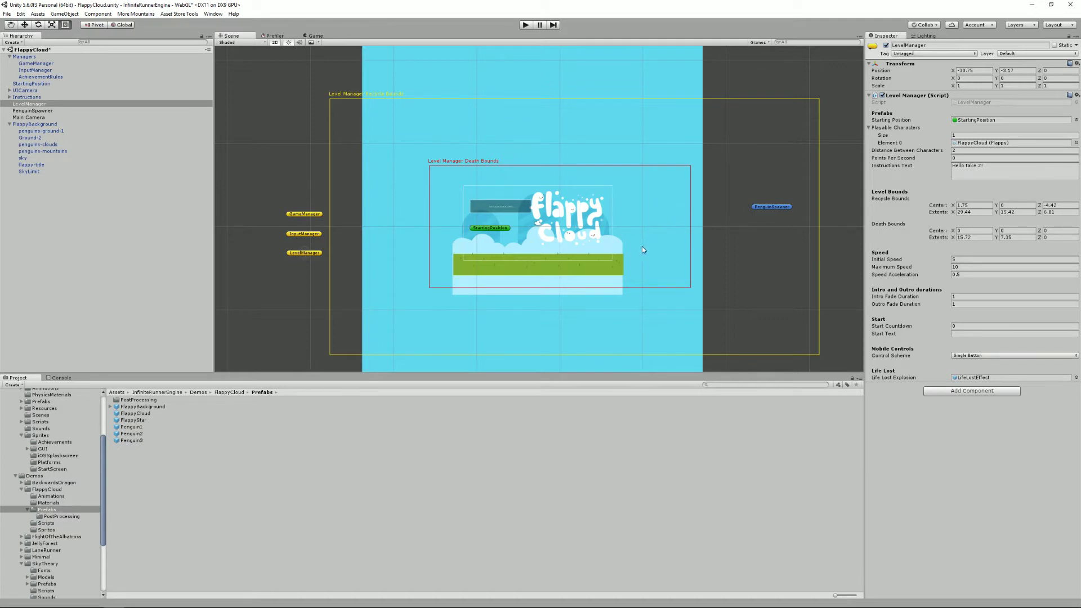
# Step: In the FlappyCloud Prefabs folder, inspect the FlappyCloud prefab, then the Penguin1 prefab
pyautogui.click(28, 509)
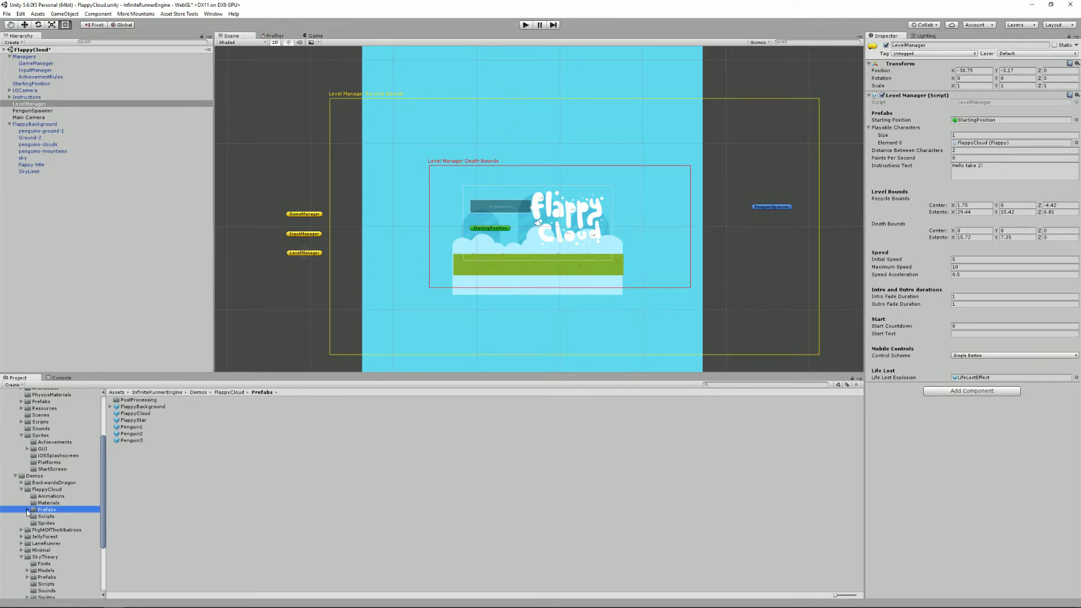
pyautogui.click(145, 414)
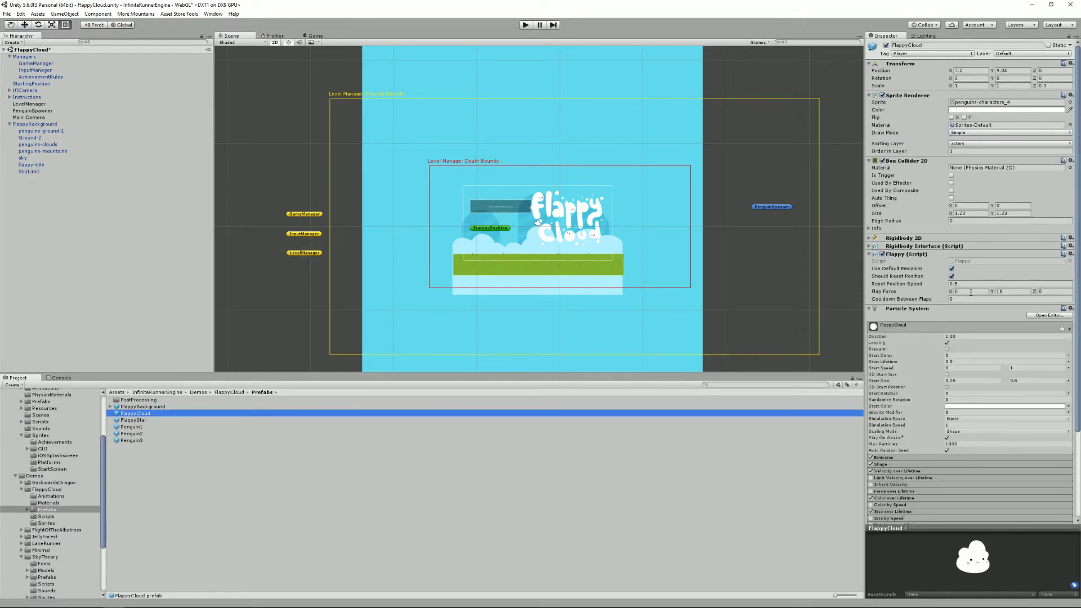
pyautogui.click(132, 427)
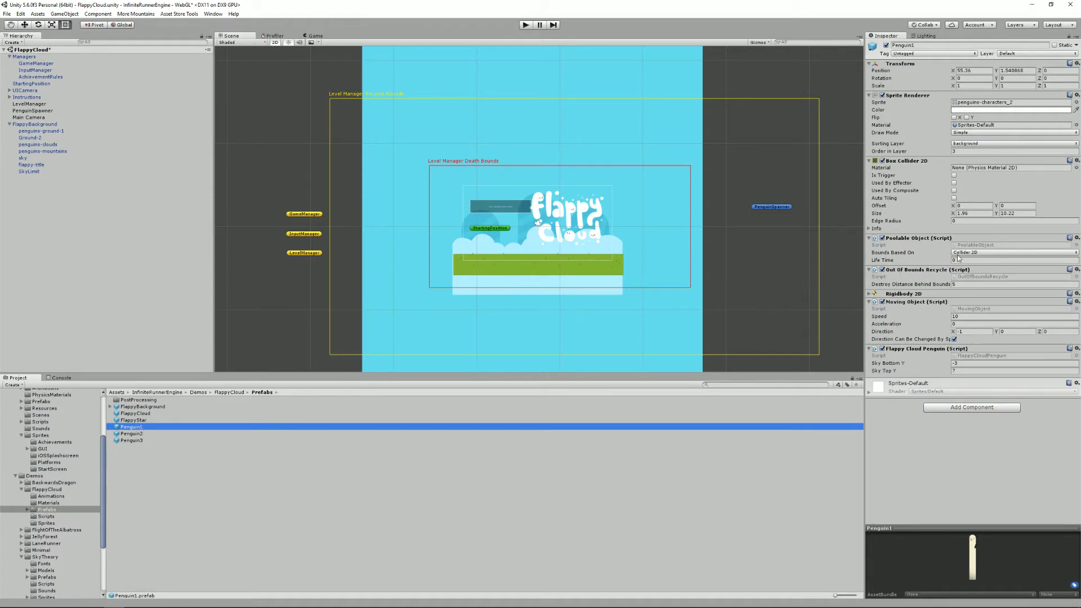
pyautogui.click(529, 25)
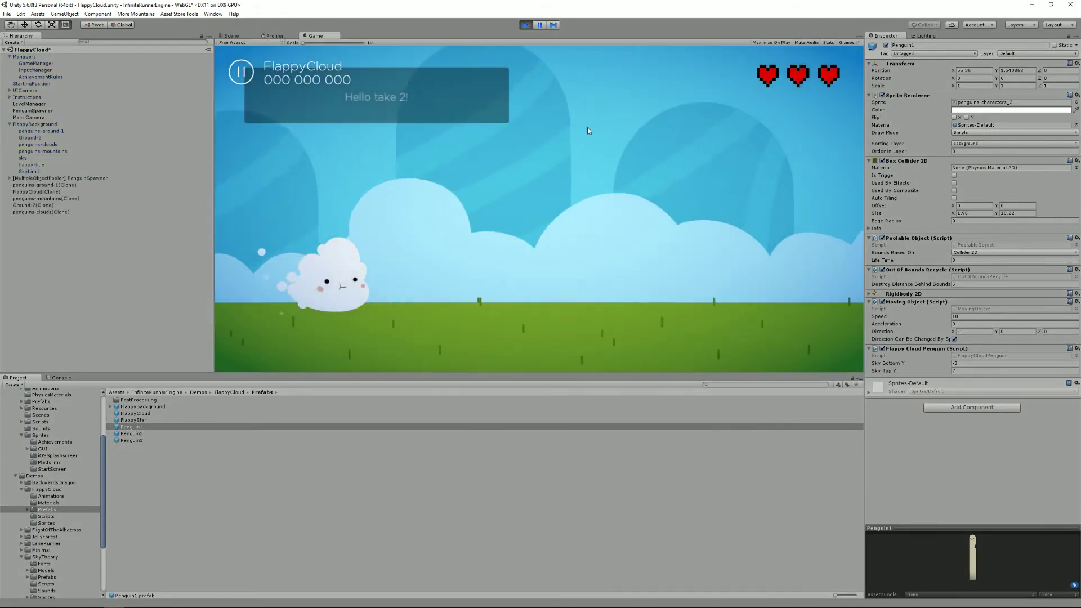
pyautogui.click(229, 35)
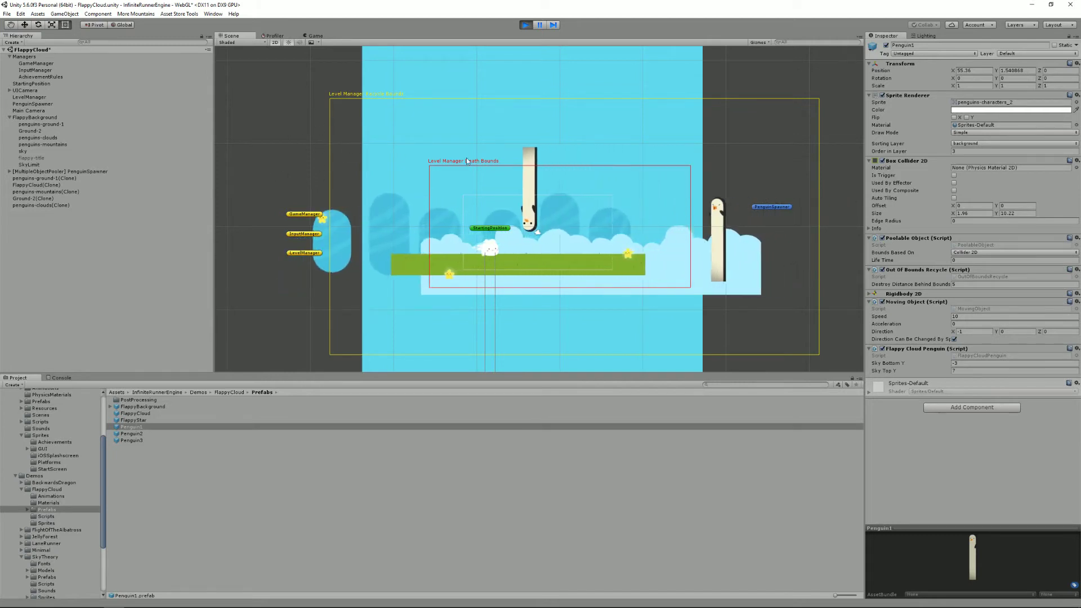
pyautogui.click(954, 284)
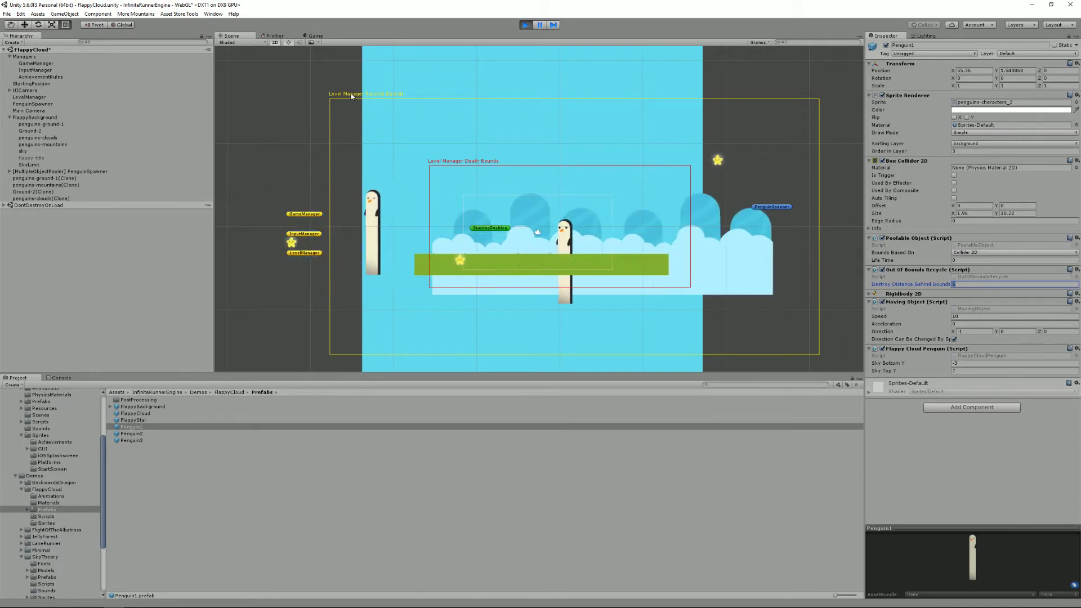
pyautogui.click(528, 25)
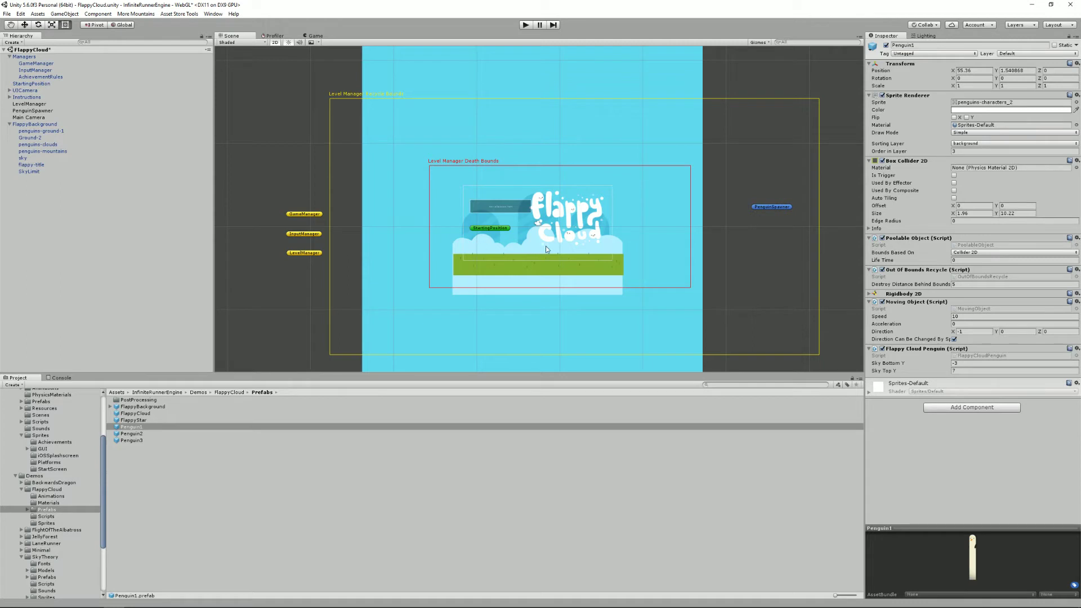
# Step: Edit the Destroy Distance Behind Bounds value
pyautogui.click(966, 283)
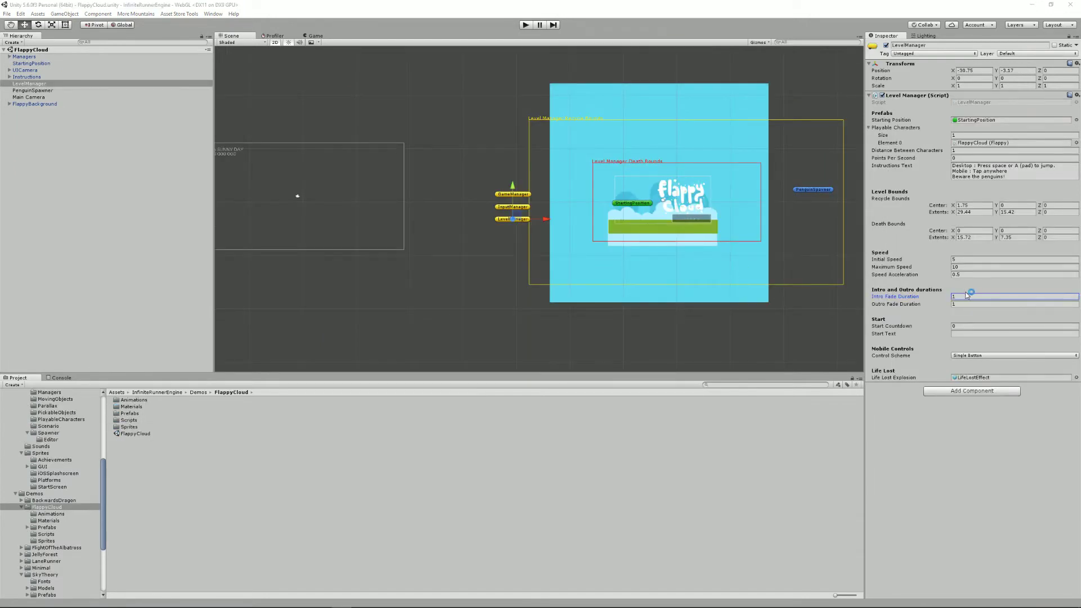
# Step: Set Intro Fade Duration to 5 and test-play to see the longer fade
pyautogui.click(964, 296)
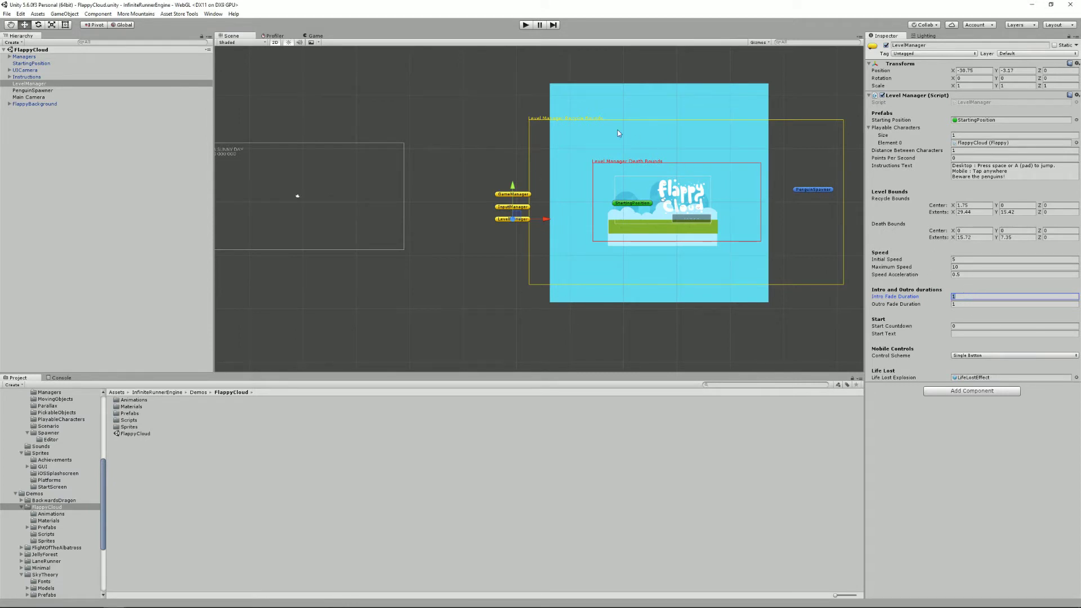
pyautogui.moveTo(792, 249); pyautogui.dragTo(648, 267, button='middle')
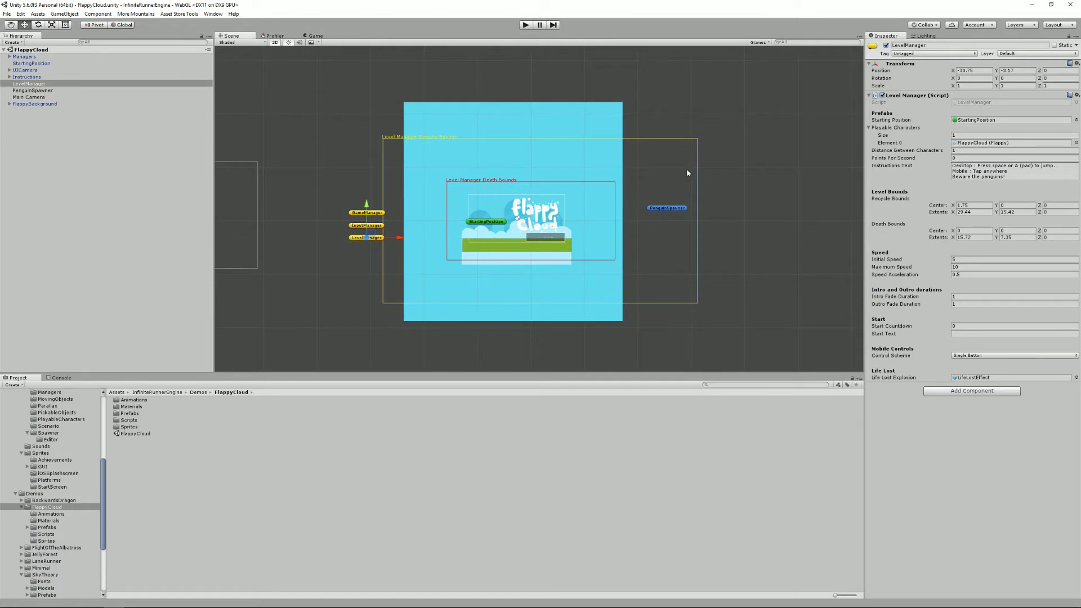
pyautogui.click(975, 295)
pyautogui.write('5')
pyautogui.click(526, 25)
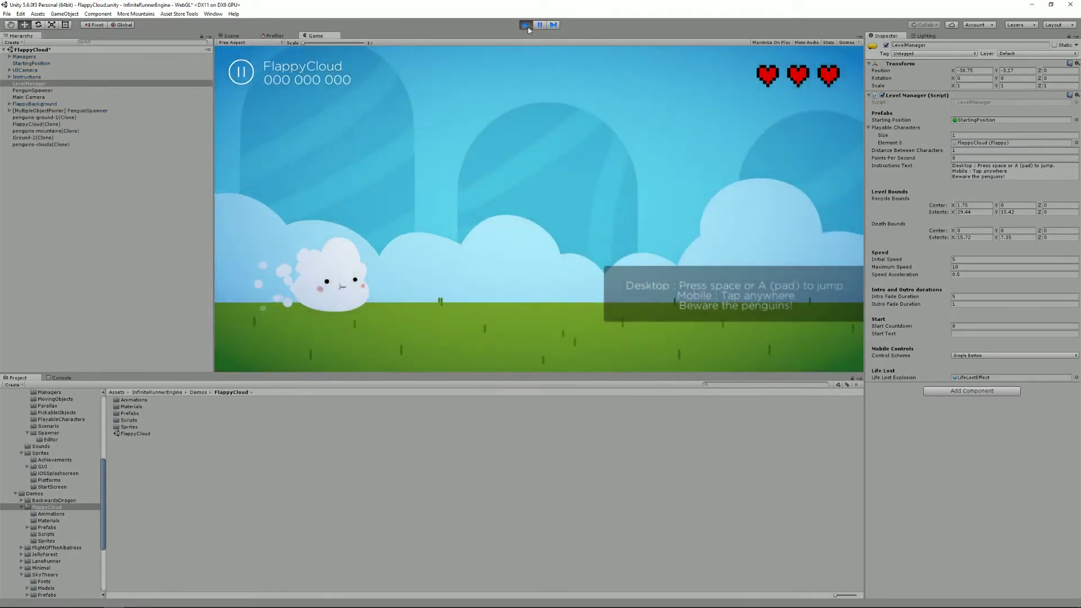
pyautogui.click(525, 24)
# Step: Restore Intro Fade Duration to 1, test-play it, and select the Start Countdown value
pyautogui.click(966, 295)
pyautogui.write('1')
pyautogui.click(524, 24)
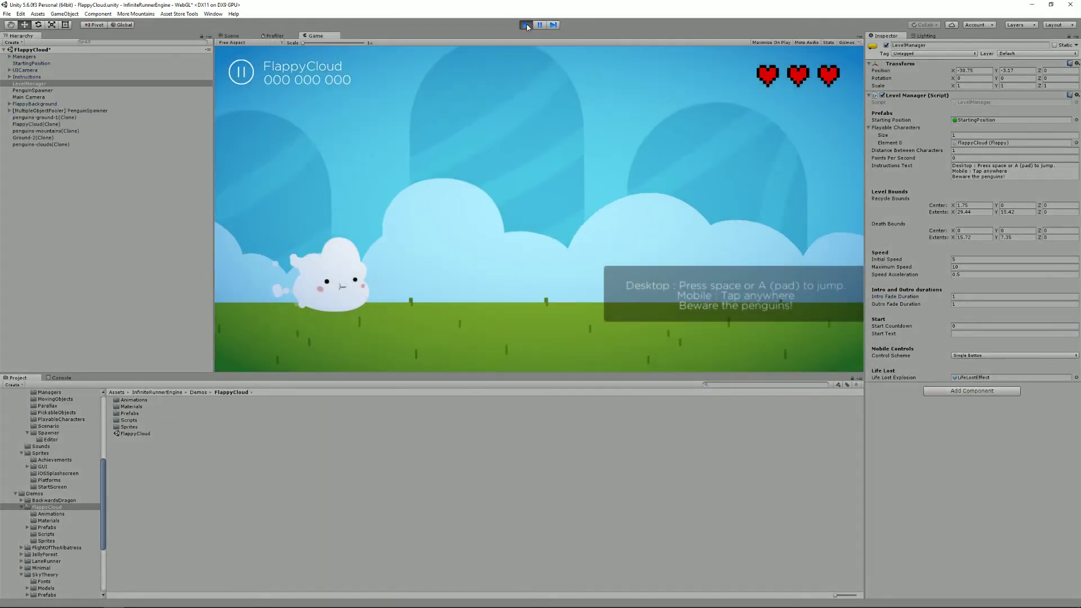
pyautogui.click(526, 25)
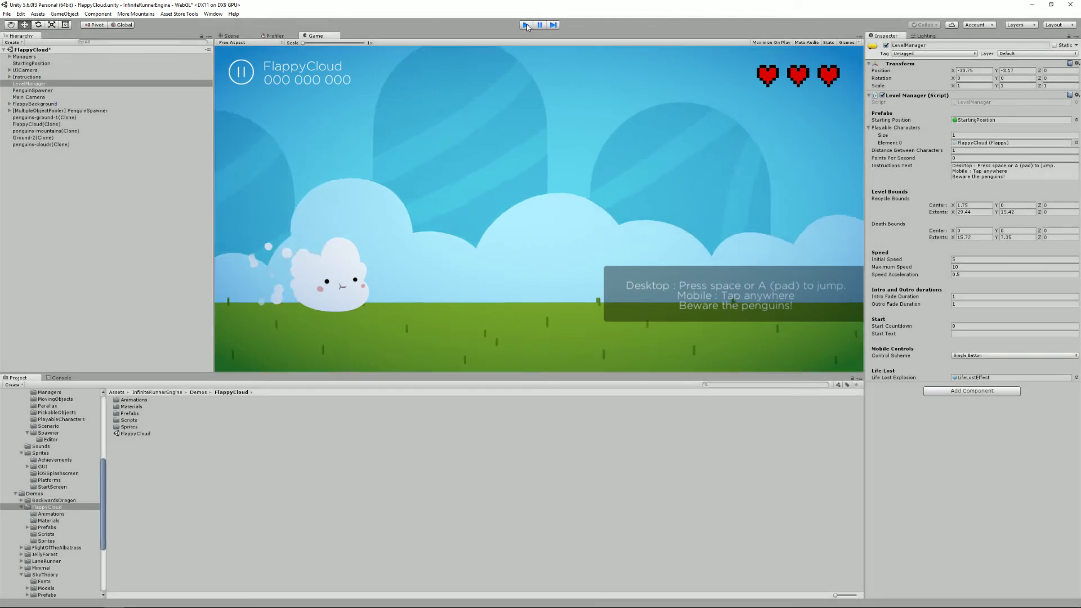
pyautogui.click(964, 327)
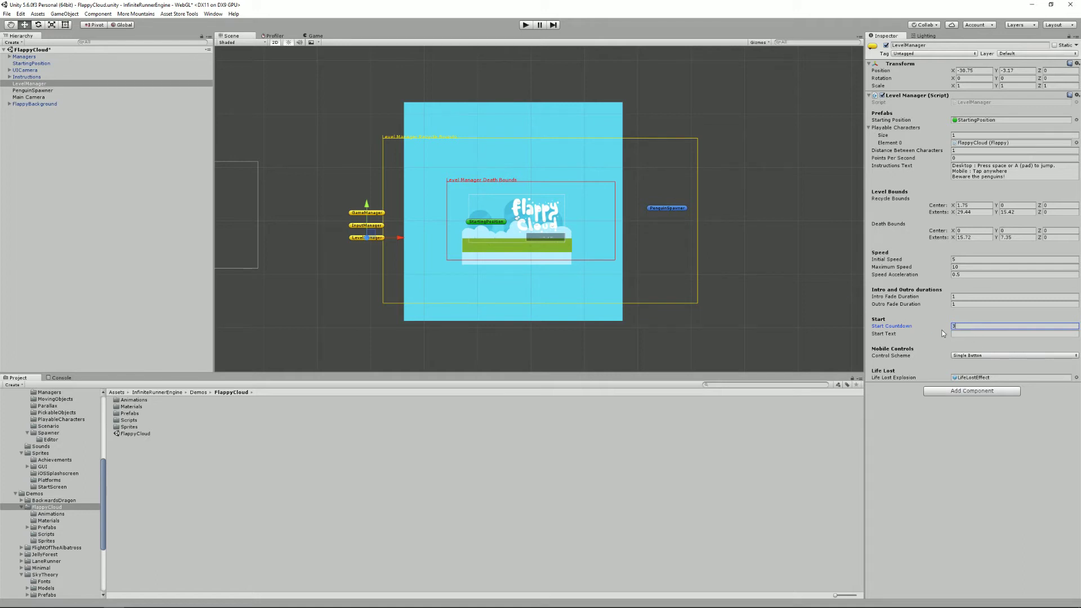
# Step: Set the Start Text to 'Hello people', then play the game to see the message and stop
pyautogui.click(998, 331)
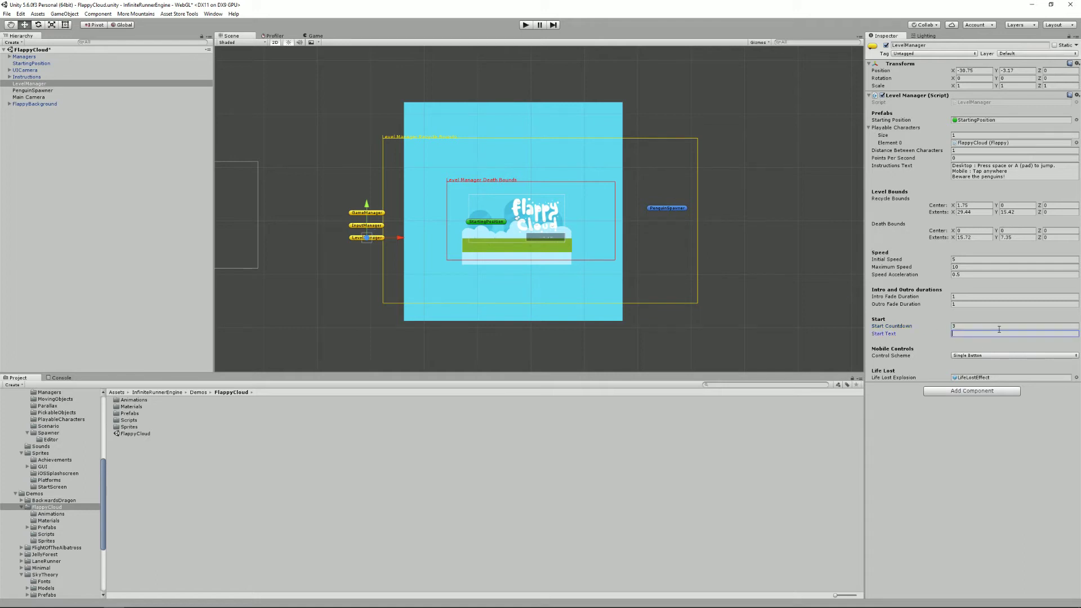
pyautogui.write('Hello people!')
pyautogui.click(525, 25)
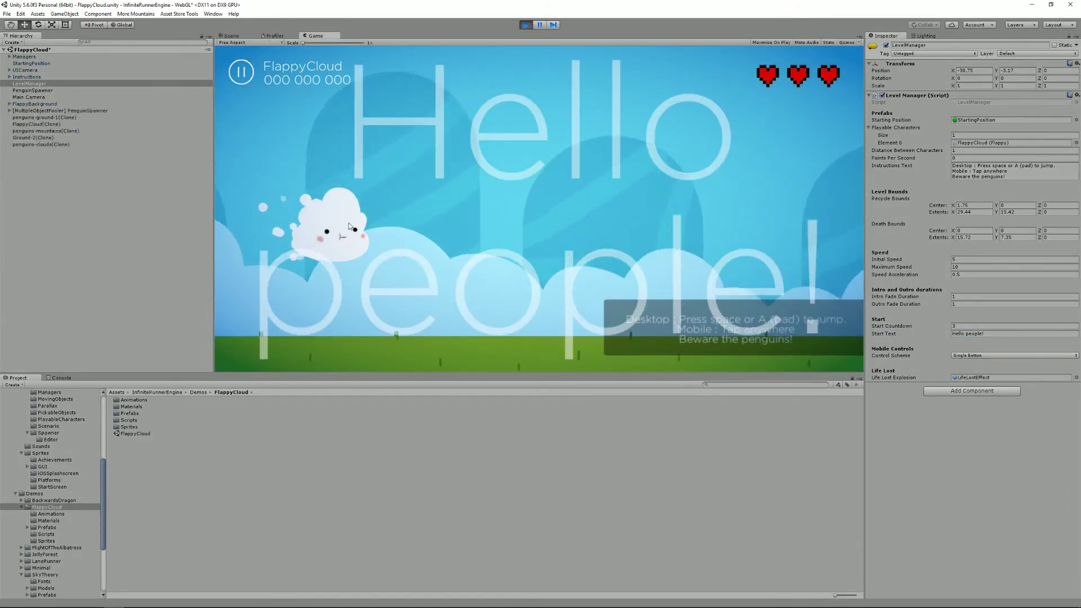
pyautogui.press('space')
pyautogui.press('space')
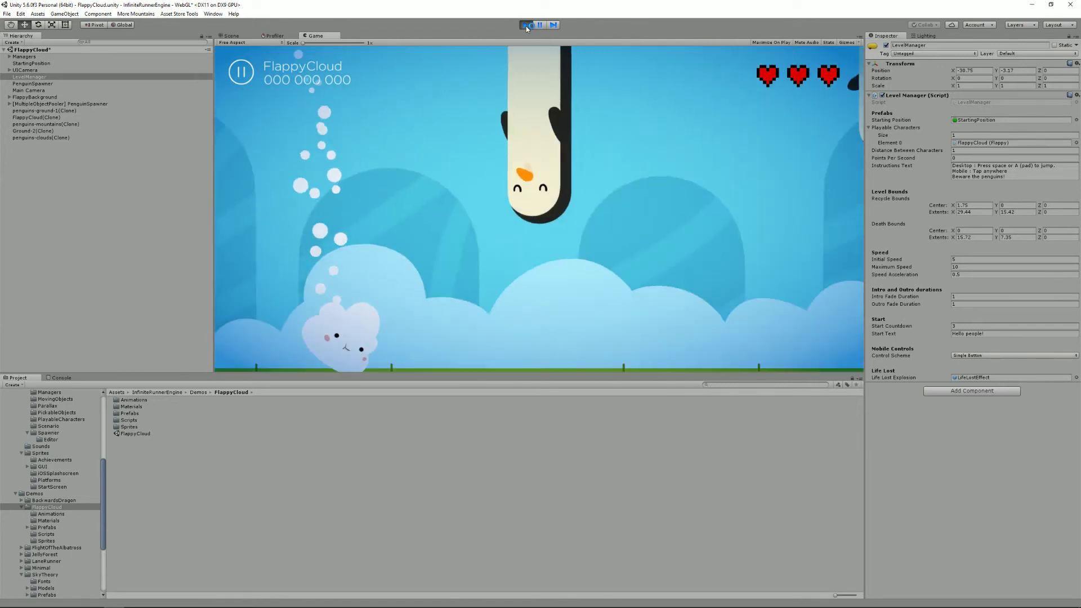
pyautogui.click(526, 25)
# Step: Set Start Countdown to 0 and clear the Start Text message
pyautogui.click(970, 325)
pyautogui.write('0')
pyautogui.click(1000, 333)
pyautogui.press('BackSpace')
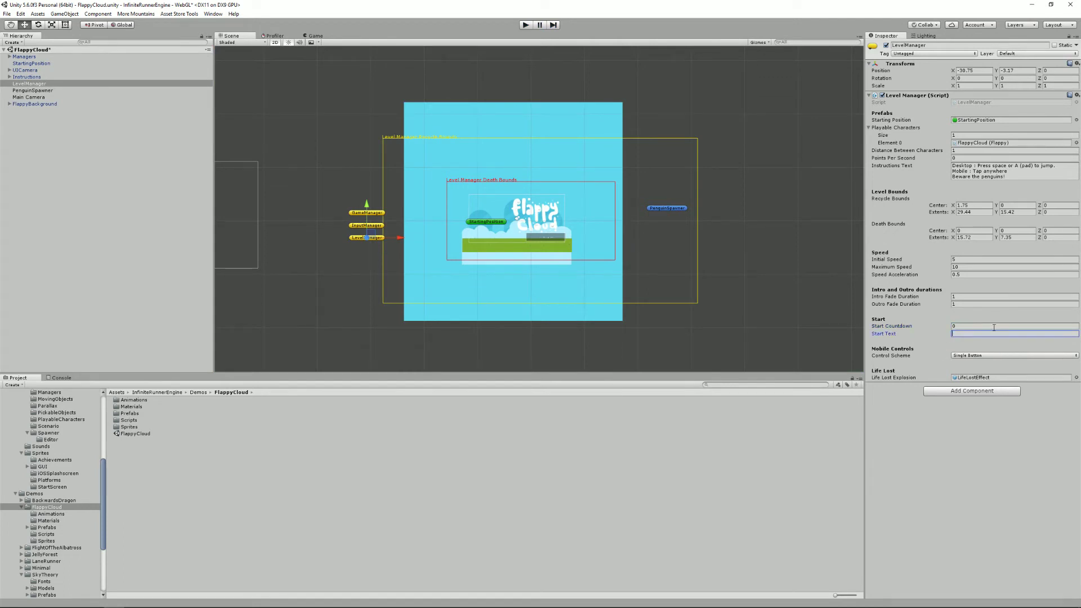
# Step: Set Start Countdown to 5 and Start Text to 'test', then test-run and stop the game
pyautogui.click(977, 326)
pyautogui.write('5')
pyautogui.click(969, 333)
pyautogui.write('test')
pyautogui.click(526, 25)
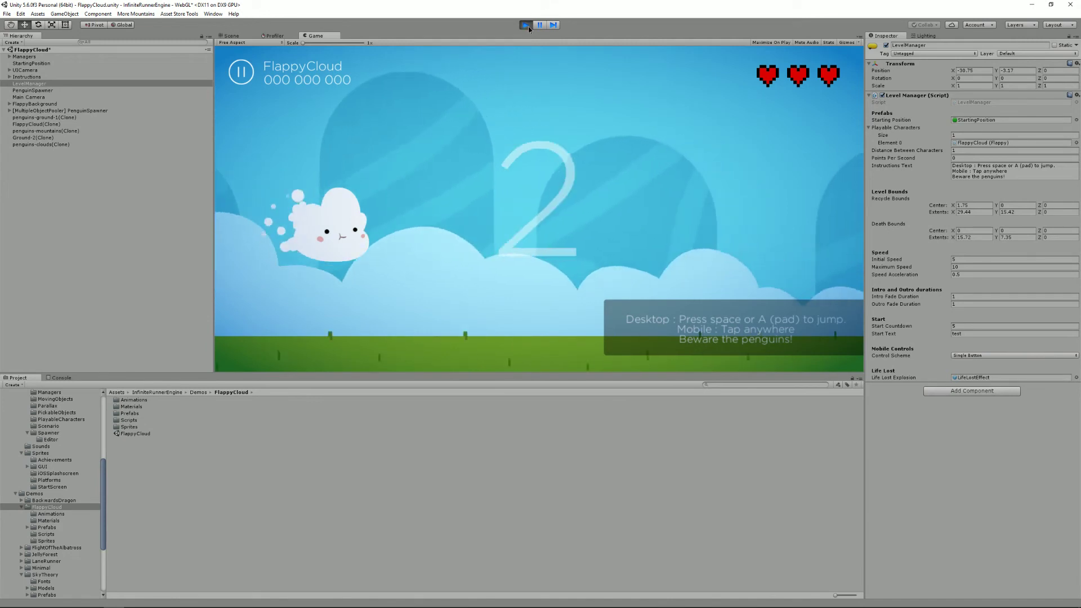
pyautogui.hotkey('ctrl', 'p')
# Step: Reset the Start Countdown back to 0
pyautogui.click(968, 326)
pyautogui.write('0')
pyautogui.click(969, 333)
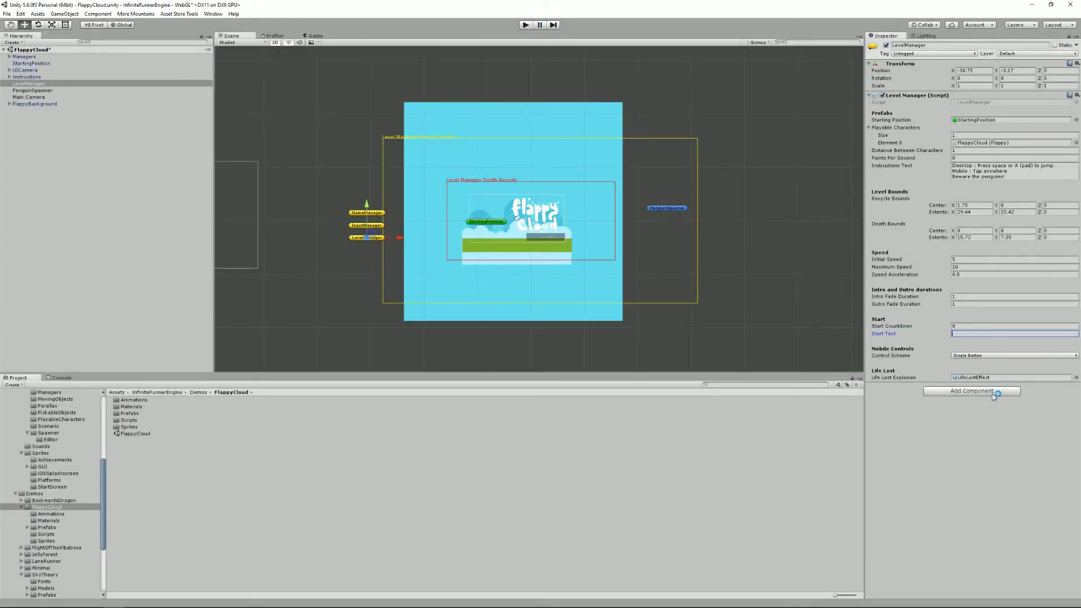
pyautogui.click(991, 356)
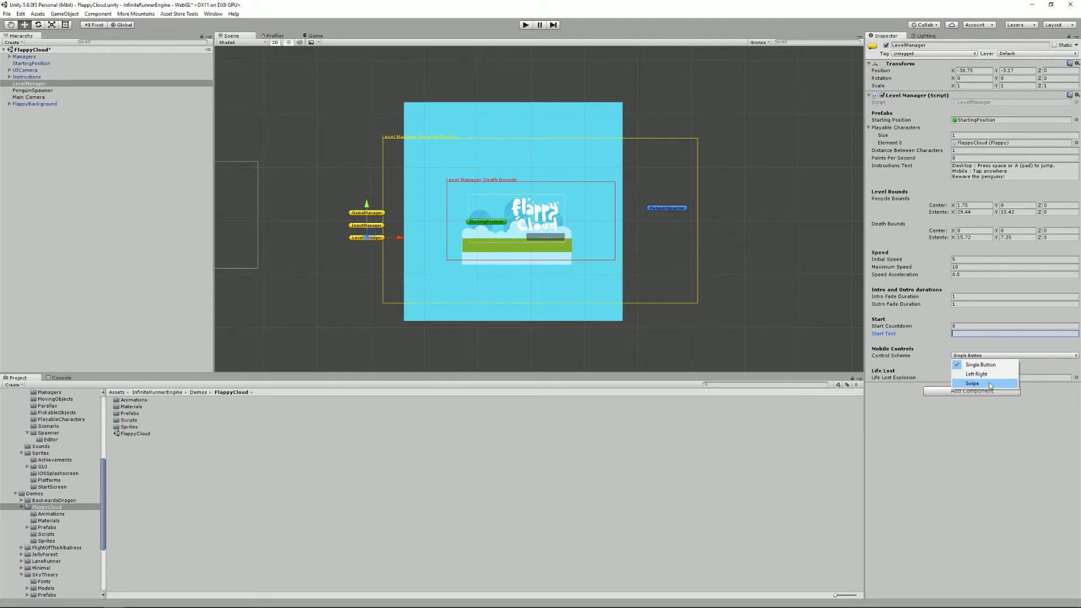
pyautogui.click(994, 355)
pyautogui.click(903, 357)
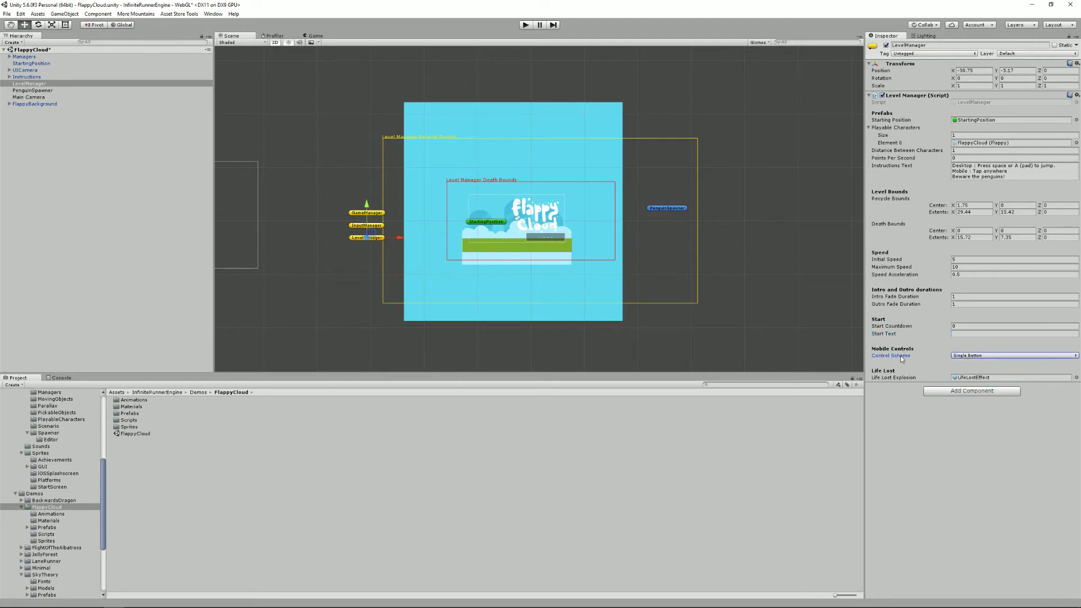
pyautogui.click(10, 69)
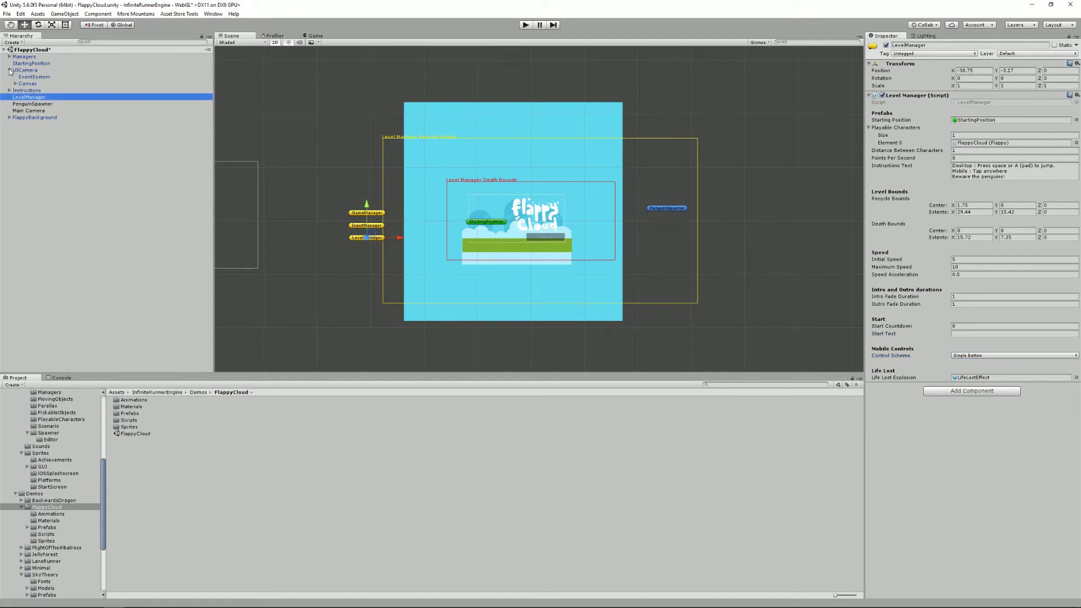
pyautogui.click(16, 84)
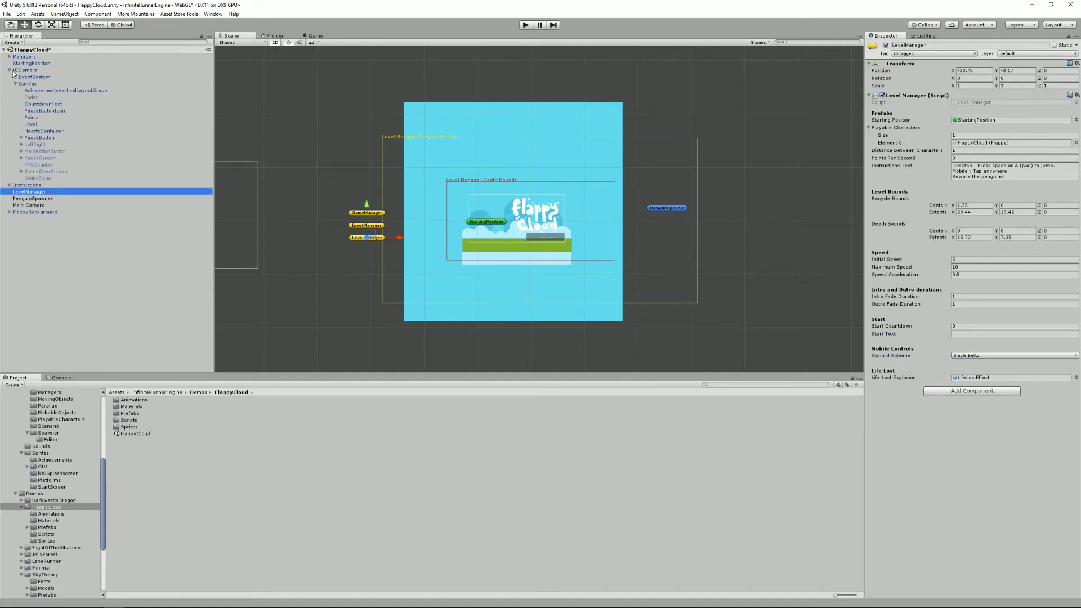
pyautogui.click(43, 151)
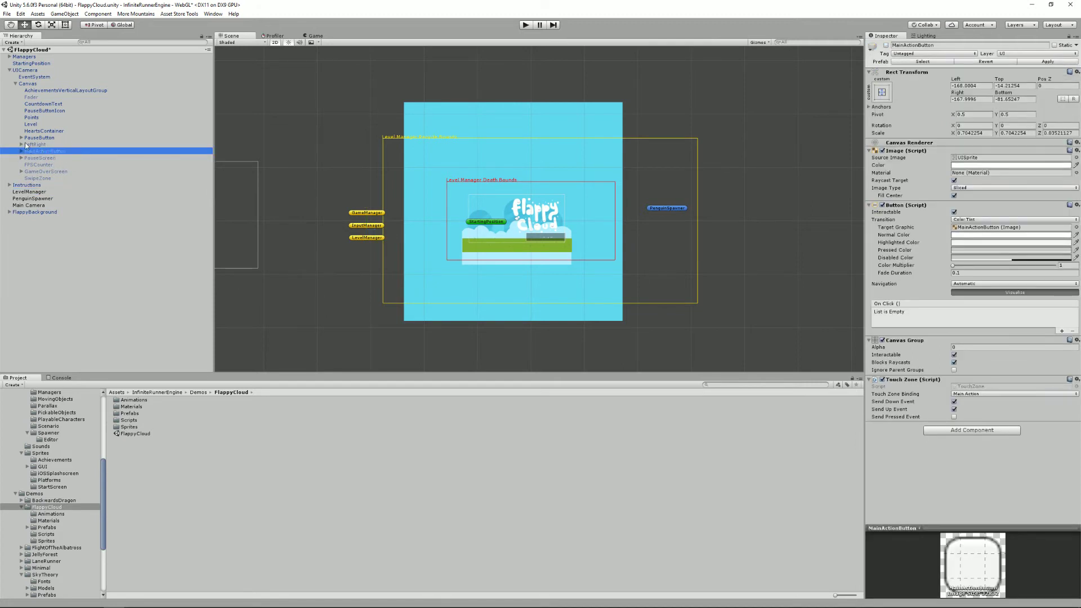
pyautogui.click(36, 144)
pyautogui.click(22, 145)
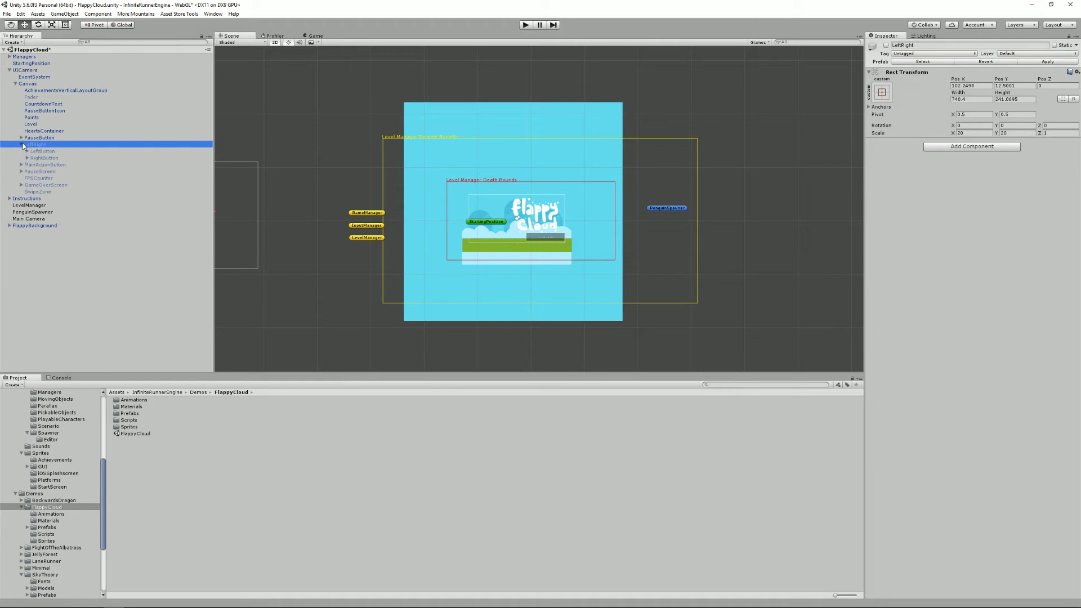
pyautogui.click(9, 69)
pyautogui.click(28, 84)
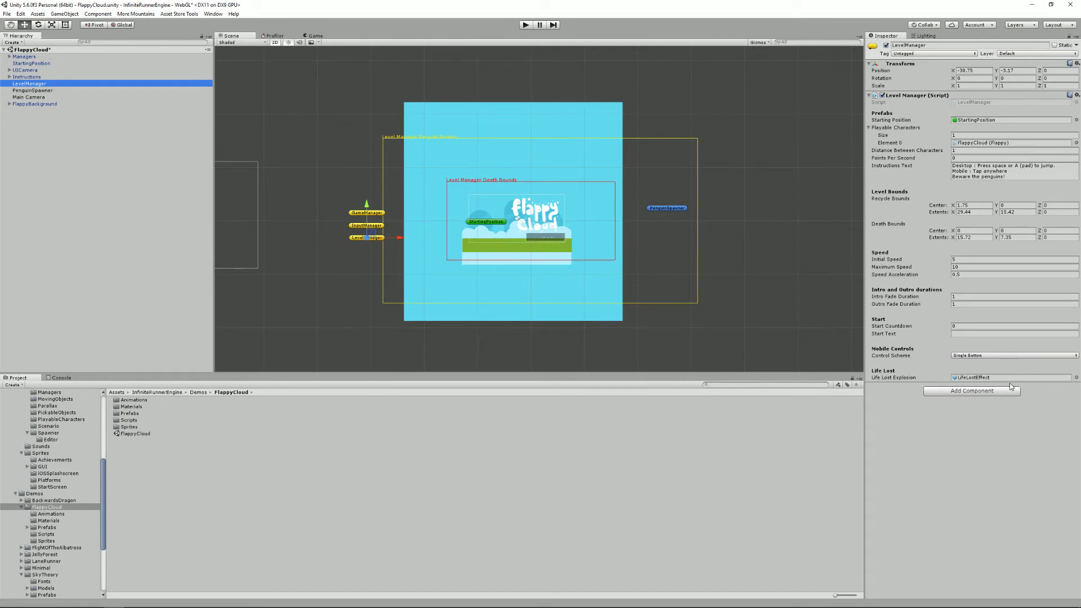
# Step: Locate the LifeLostEffect prefab, drop it into the scene, and briefly run the game
pyautogui.click(985, 378)
pyautogui.moveTo(135, 409); pyautogui.dragTo(376, 199)
pyautogui.click(527, 25)
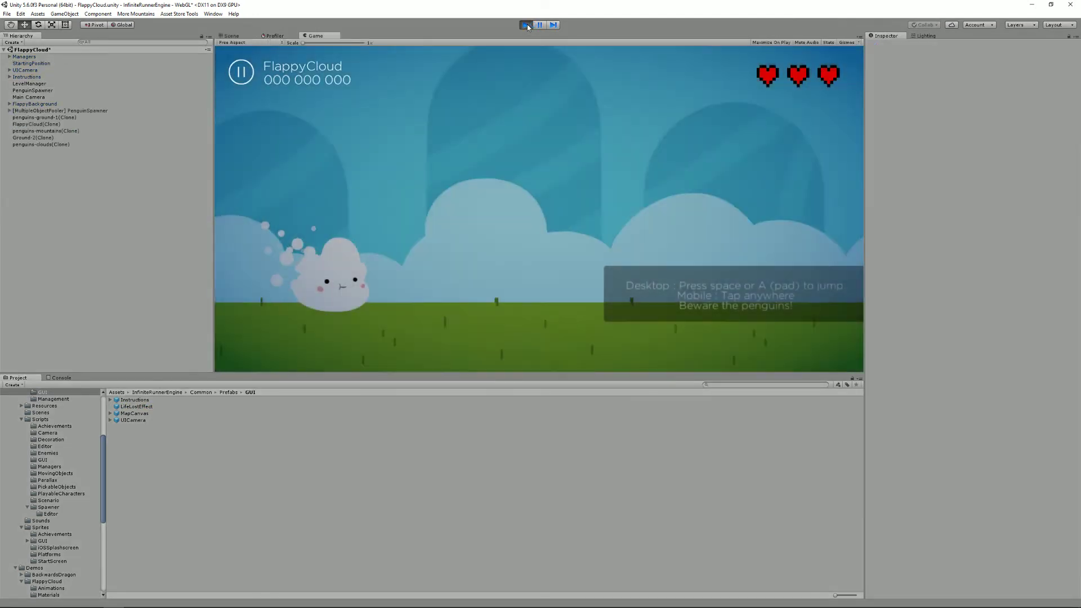
pyautogui.click(527, 25)
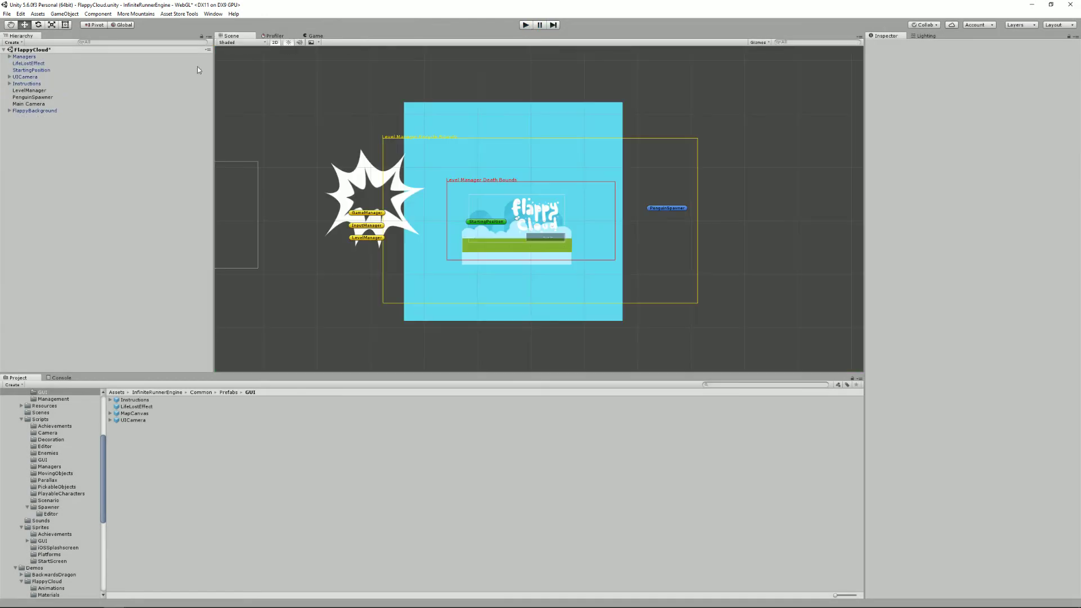
# Step: Move the LifeLostEffect explosion onto the blue background, then delete it from the scene
pyautogui.click(366, 171)
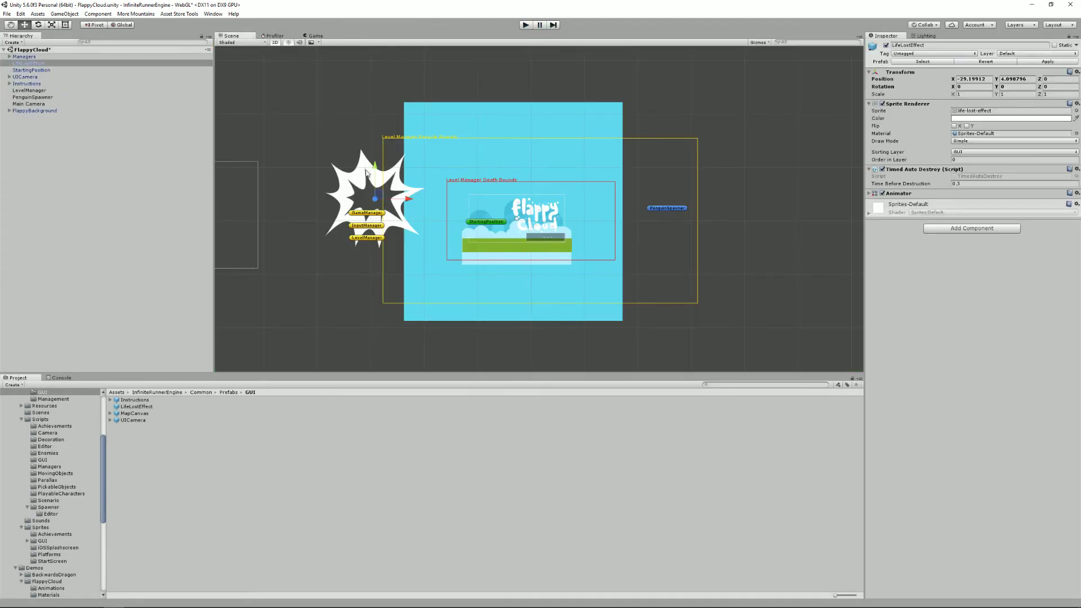
pyautogui.moveTo(378, 193); pyautogui.dragTo(443, 198)
pyautogui.press('Delete')
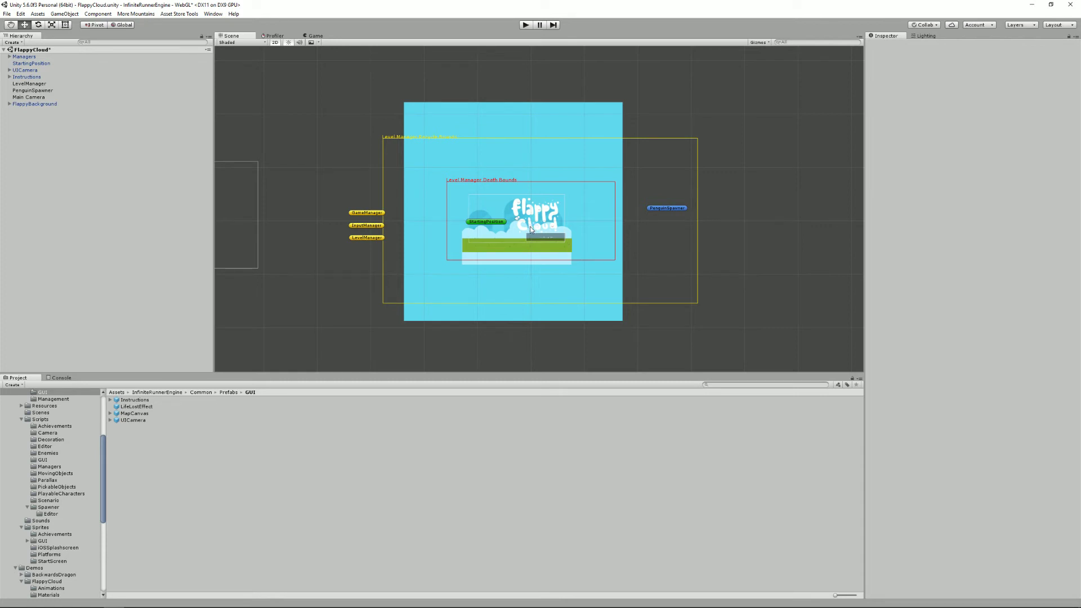
# Step: Select UICamera and ping the CountdownText object from the GUI Manager's Countdown Text field
pyautogui.click(46, 69)
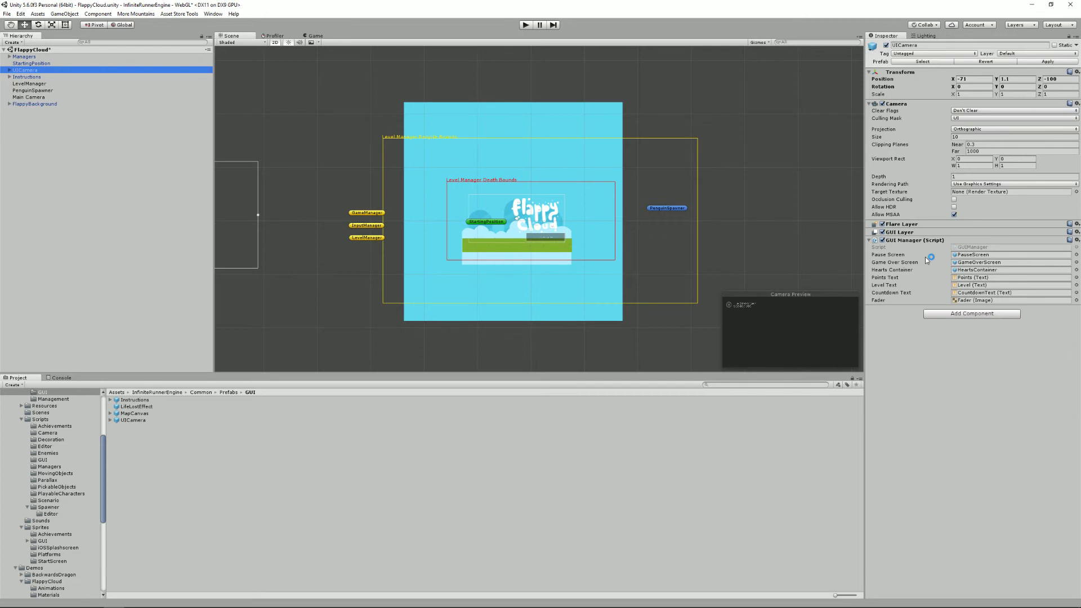
pyautogui.click(968, 293)
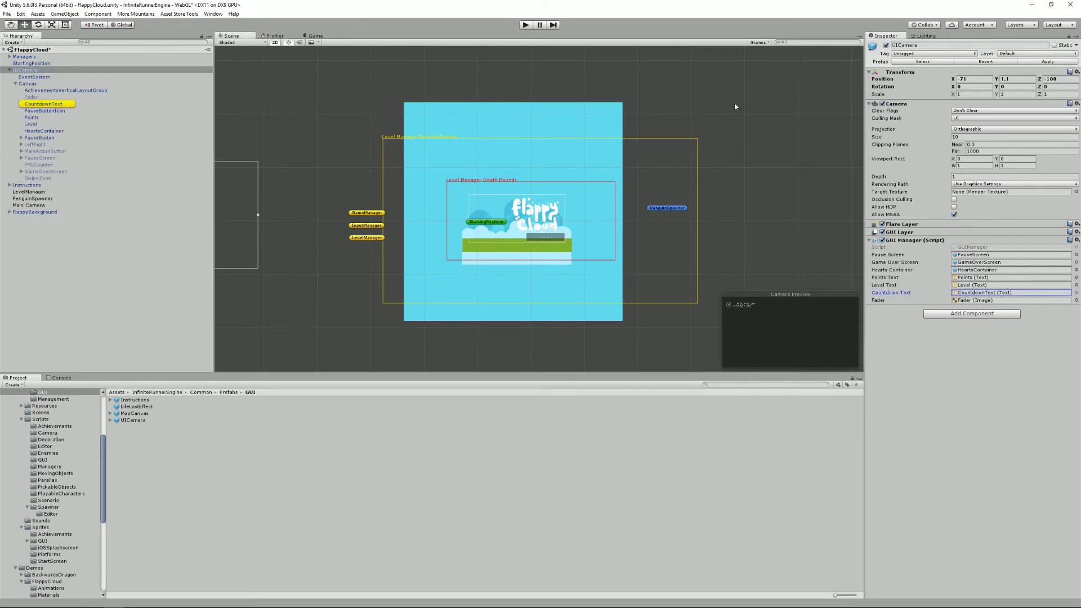
# Step: Frame UICamera and CountdownText, preview '3' as countdown text and remove it, then review Canvas and UICamera
pyautogui.doubleClick(25, 69)
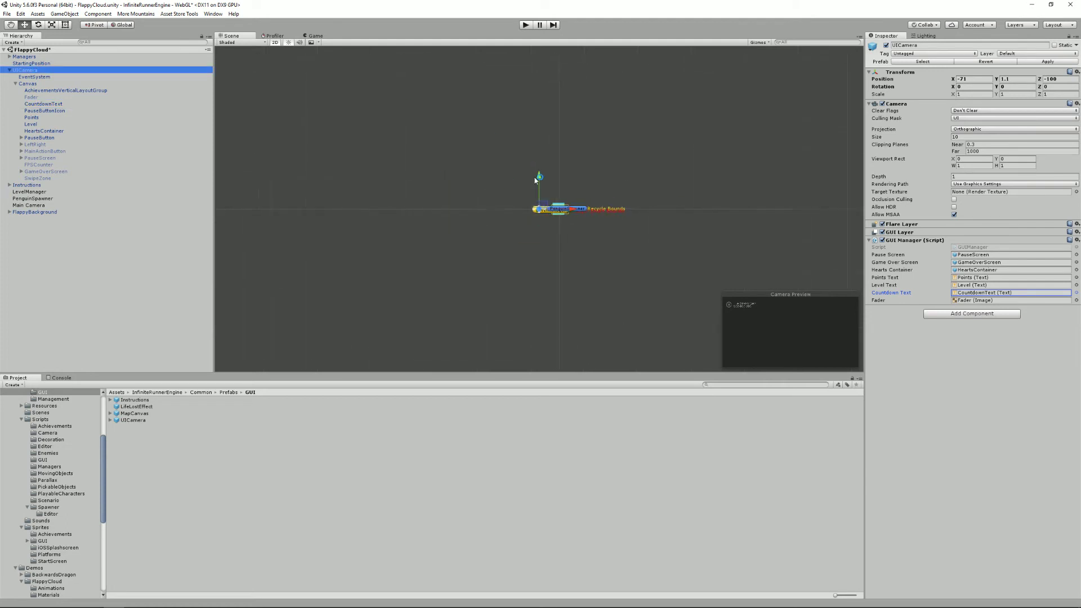
pyautogui.doubleClick(57, 105)
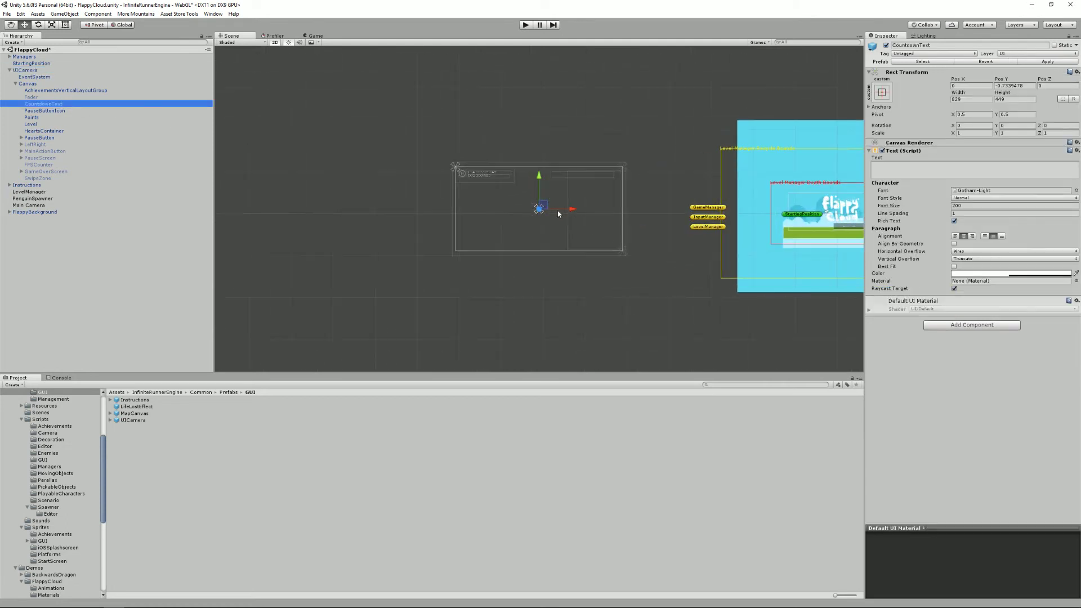
pyautogui.click(907, 171)
pyautogui.write('3')
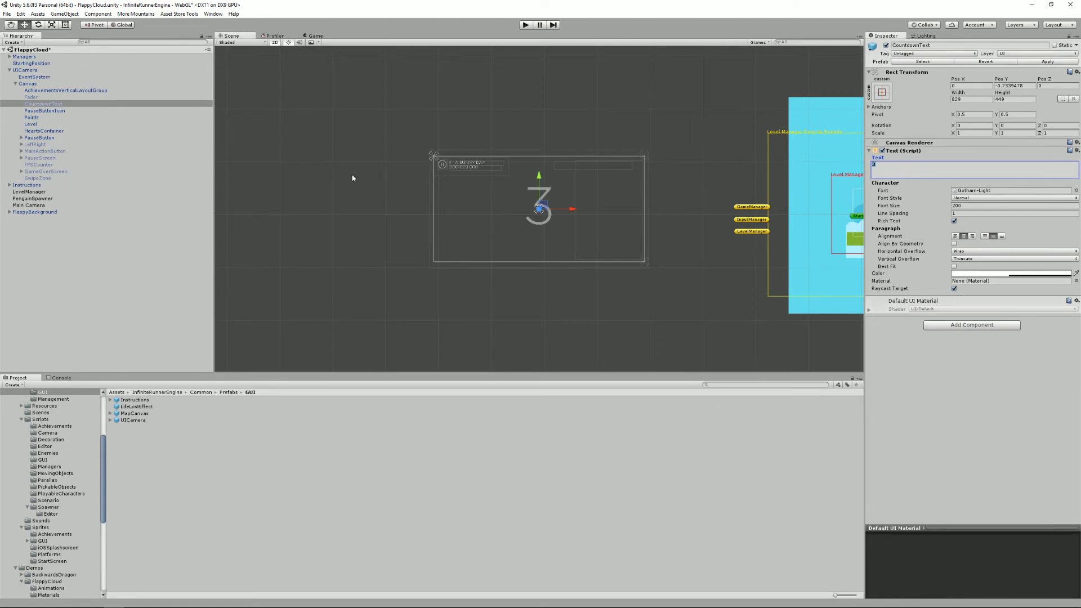
pyautogui.press('BackSpace')
pyautogui.click(28, 83)
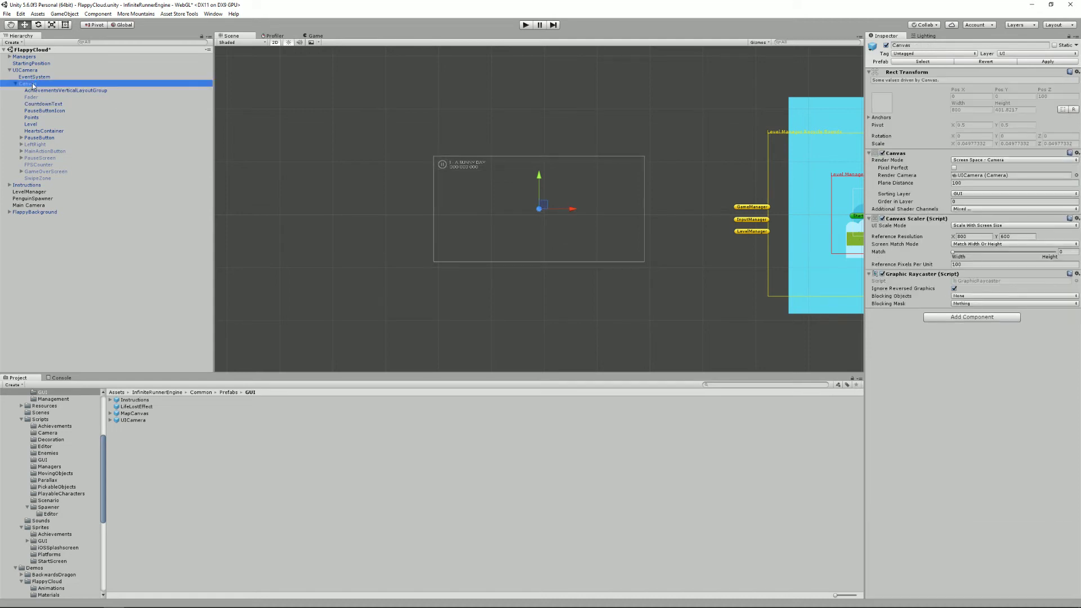
pyautogui.click(33, 71)
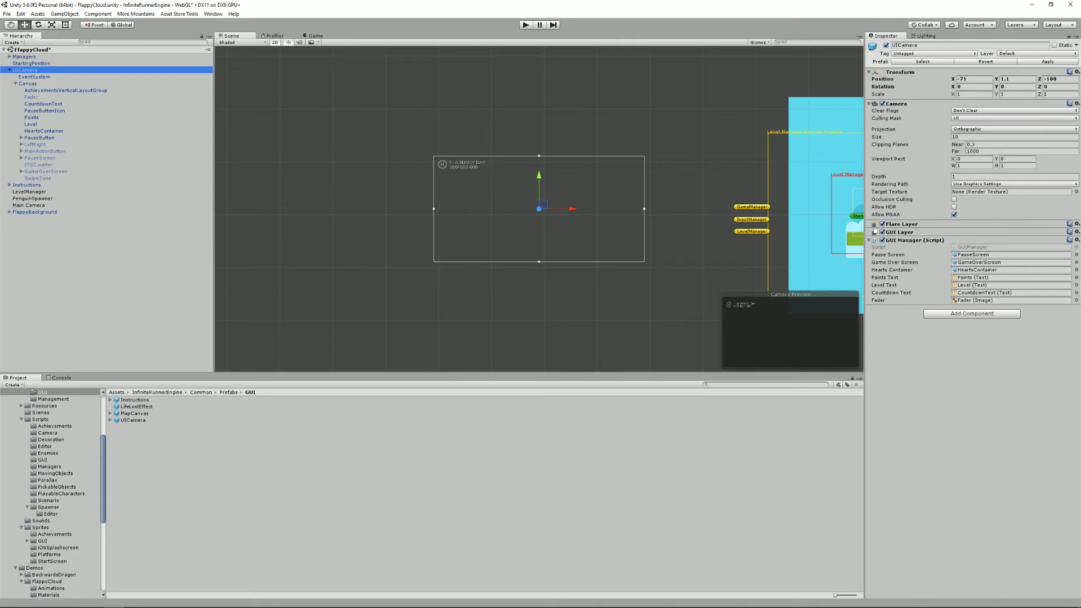
# Step: Expand Managers in the Hierarchy and select InputManager to view its settings
pyautogui.click(9, 57)
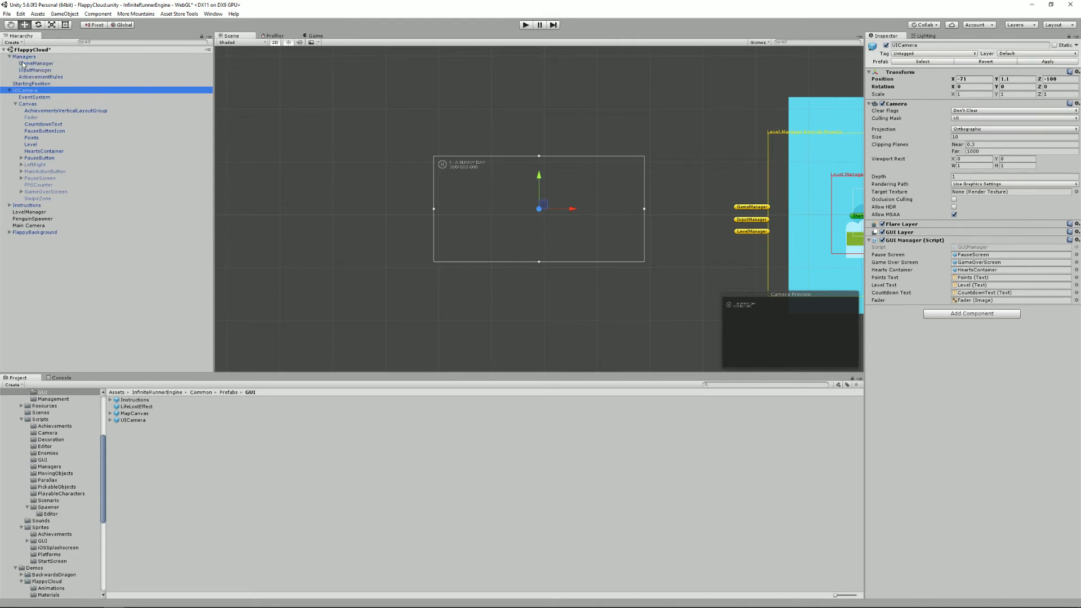
pyautogui.click(35, 70)
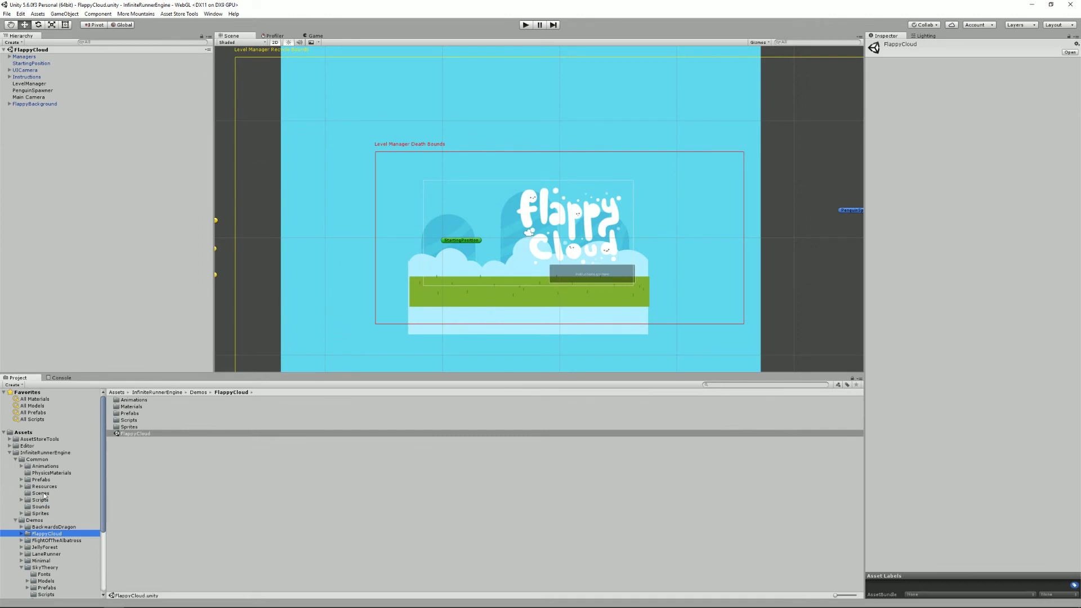
# Step: Open the SkyTheory demo scene, select SoundManager, and locate its SoundManager script
pyautogui.click(29, 567)
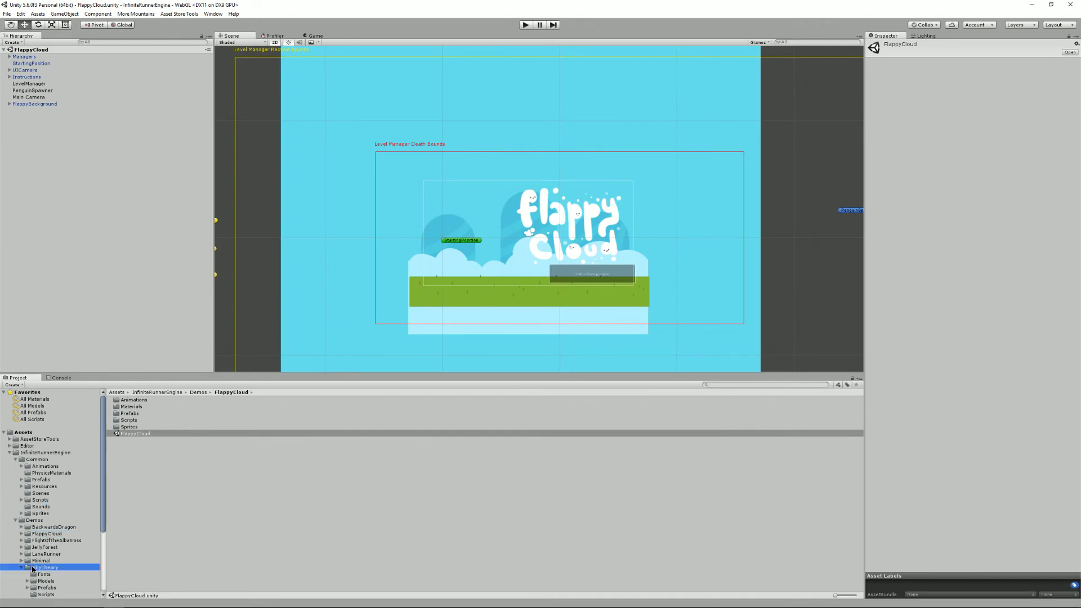
pyautogui.doubleClick(138, 441)
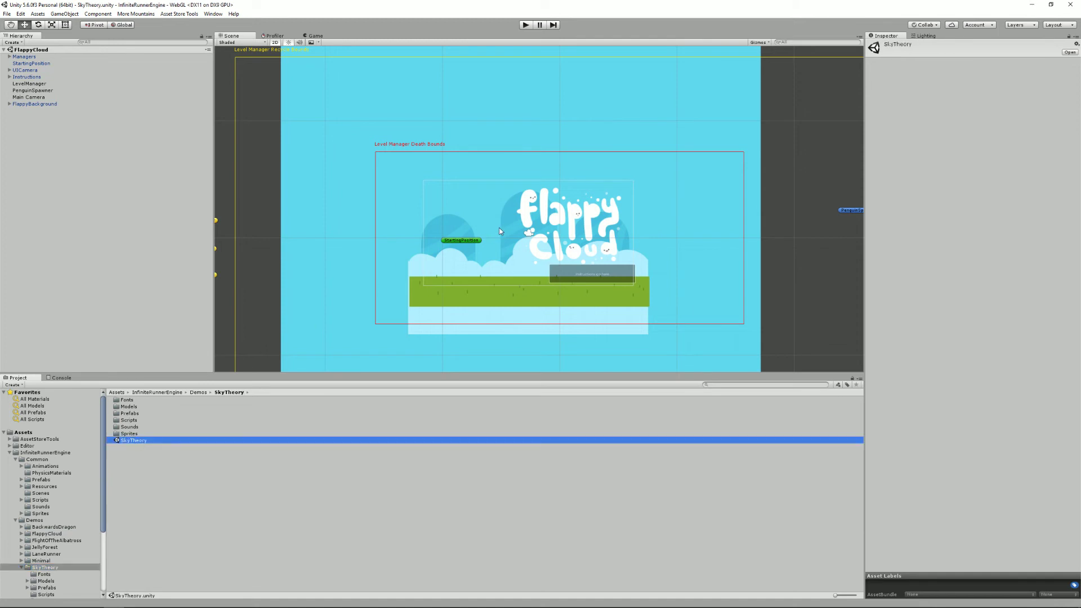
pyautogui.click(38, 64)
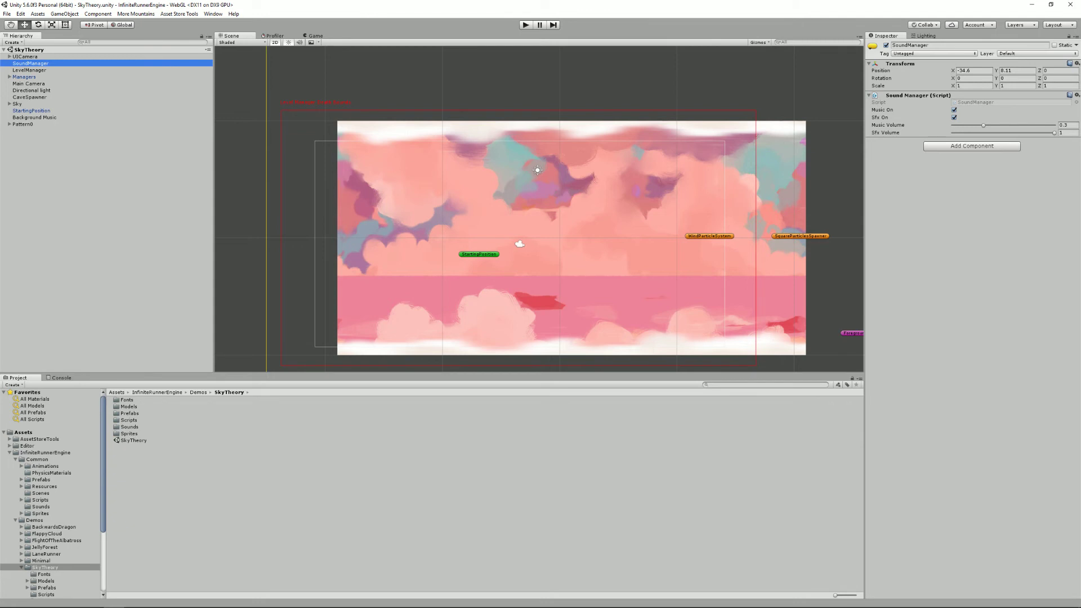
pyautogui.click(977, 103)
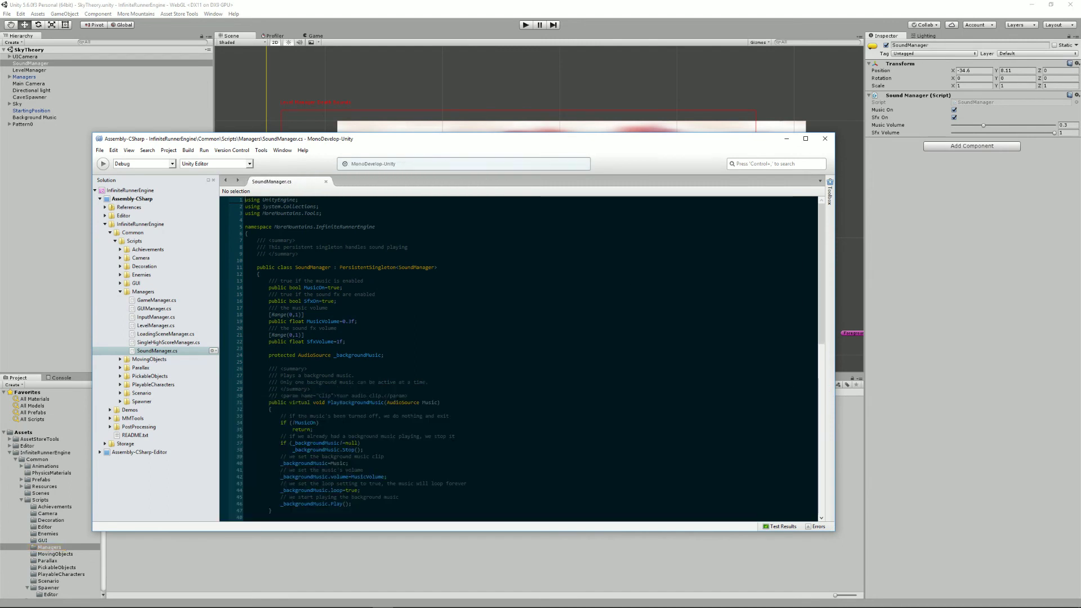
# Step: Scroll through SoundManager.cs, highlighting the PlayBackgroundMusic and PlaySound methods
pyautogui.scroll(-5, 518, 358)
pyautogui.doubleClick(354, 260)
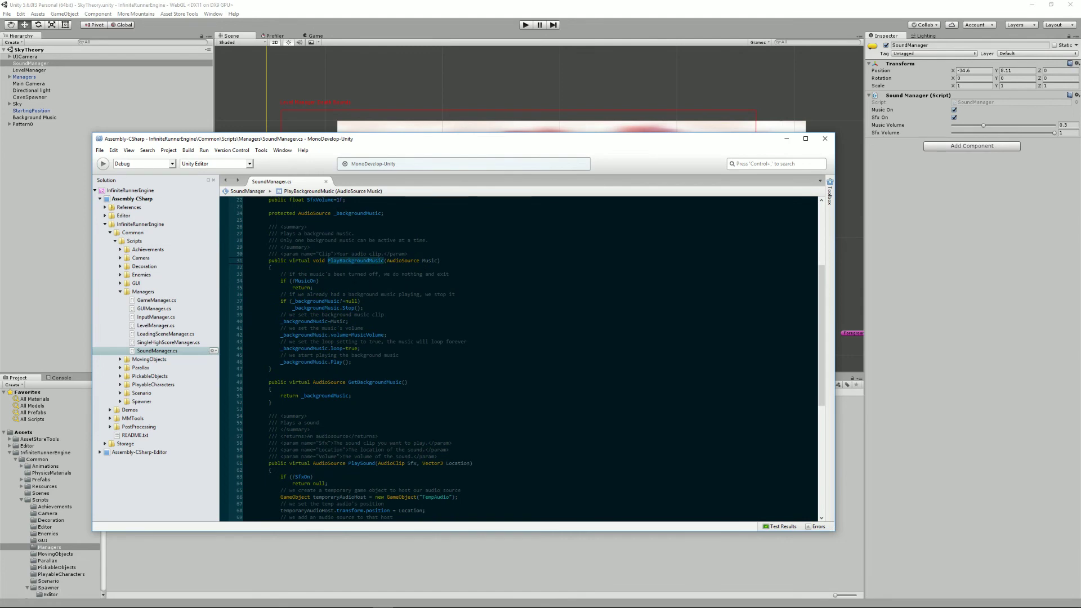
pyautogui.scroll(-4, 518, 358)
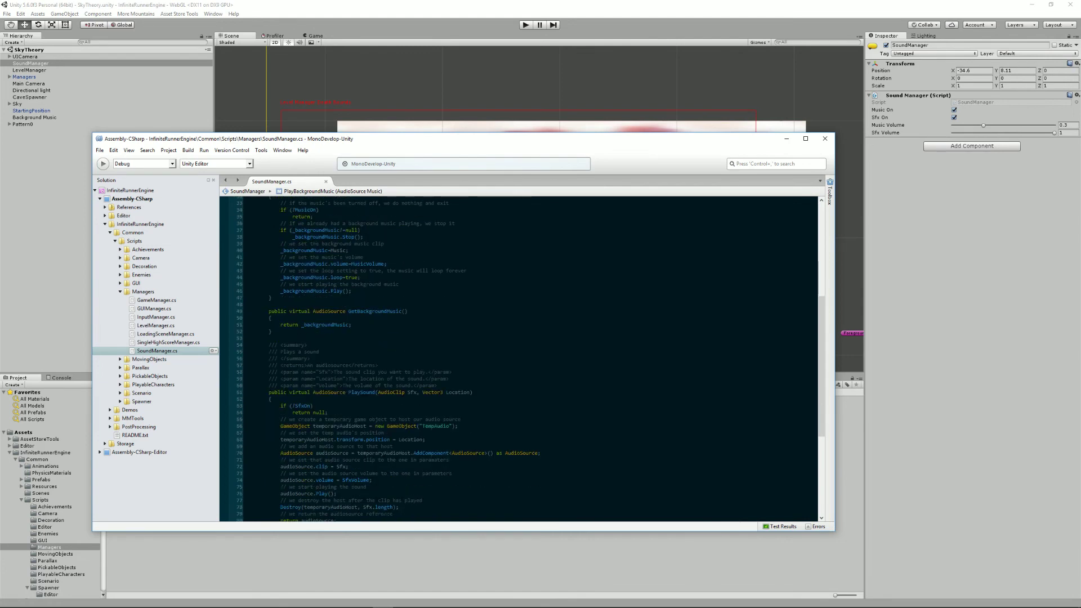
pyautogui.doubleClick(362, 392)
pyautogui.scroll(-9, 518, 357)
pyautogui.scroll(7, 518, 358)
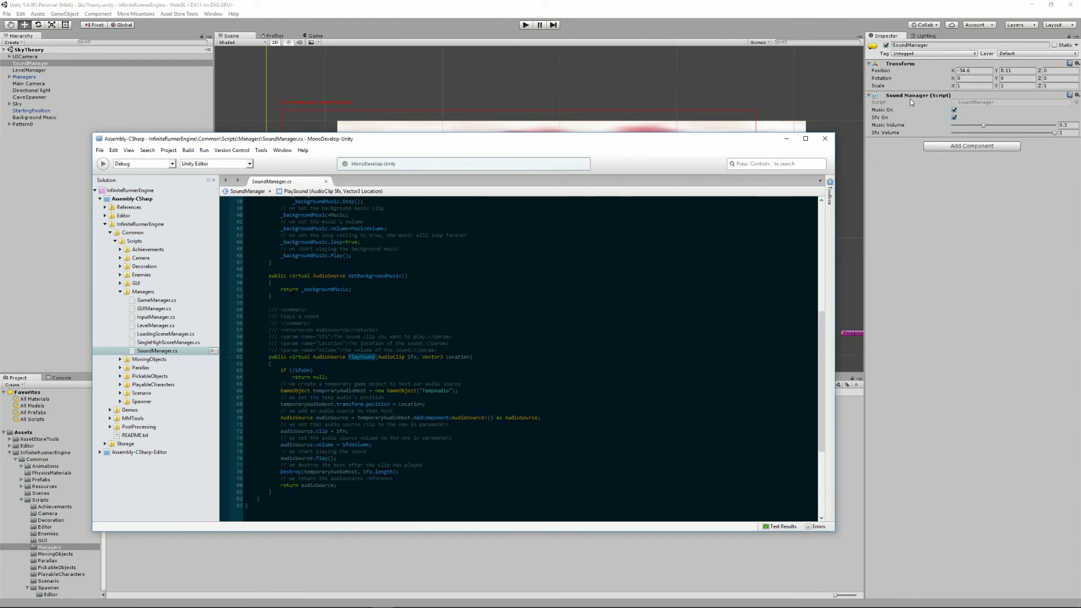
# Step: Back in Unity, open the LevelSelection scene from the Scenes folder and run it
pyautogui.click(956, 235)
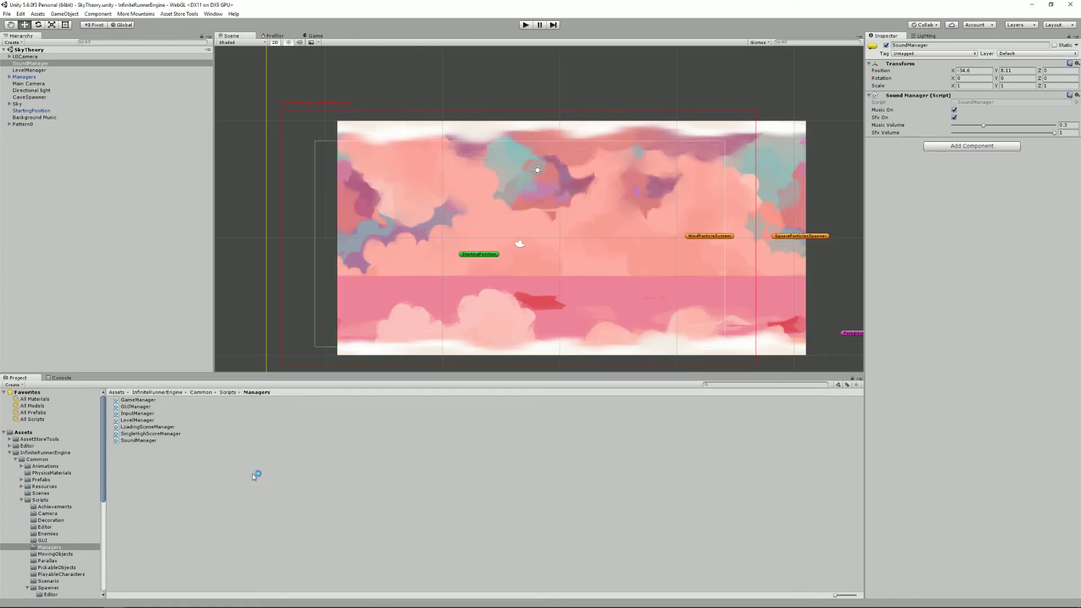
pyautogui.click(53, 494)
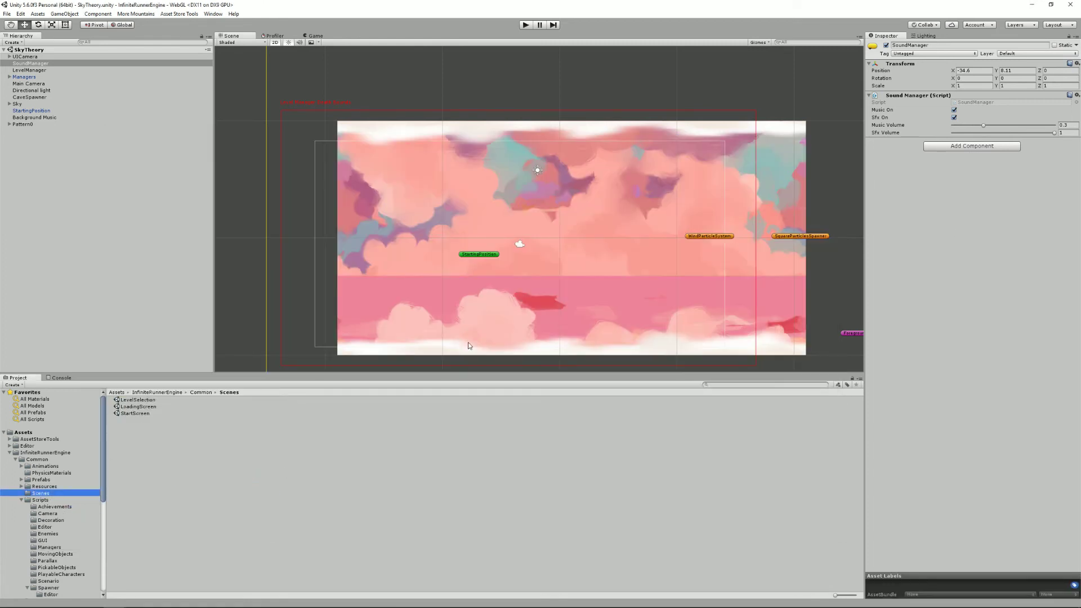
pyautogui.doubleClick(138, 399)
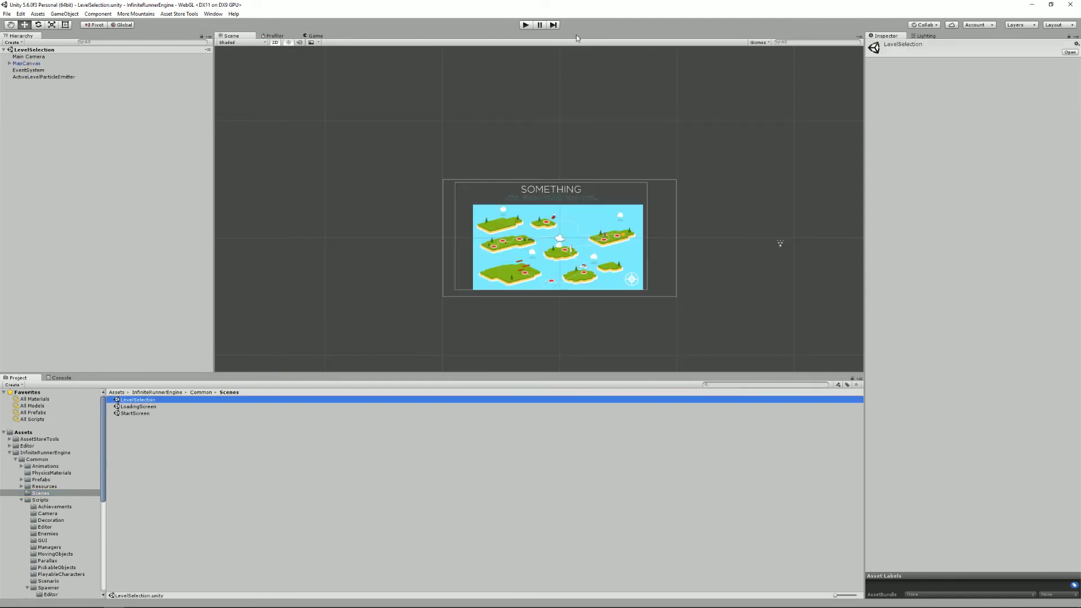
pyautogui.click(525, 26)
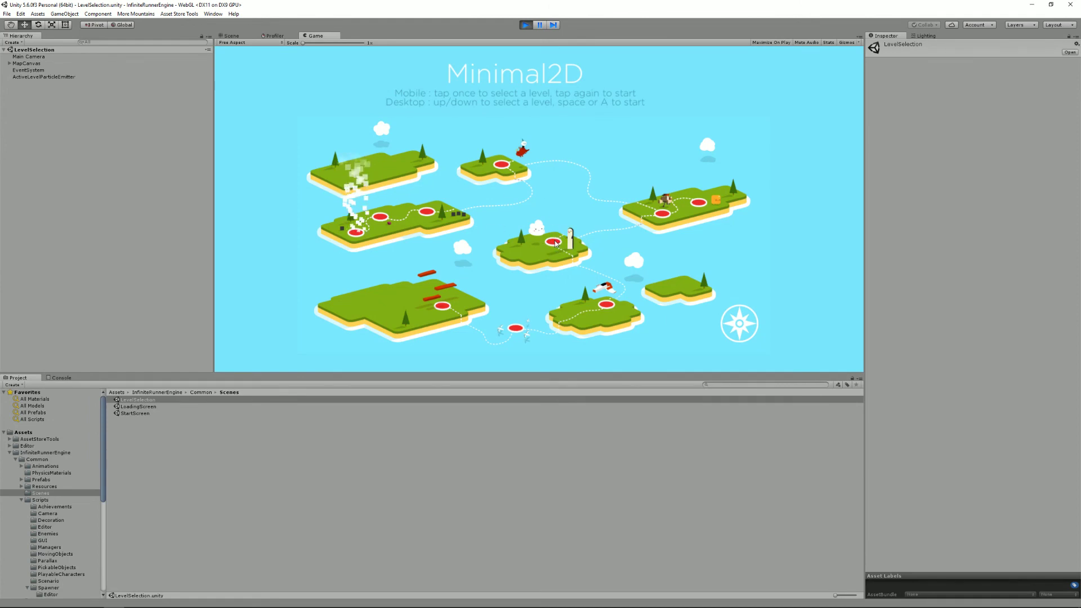
# Step: Start the LaneRunner level from the island map, then stop the game
pyautogui.click(660, 214)
pyautogui.click(662, 215)
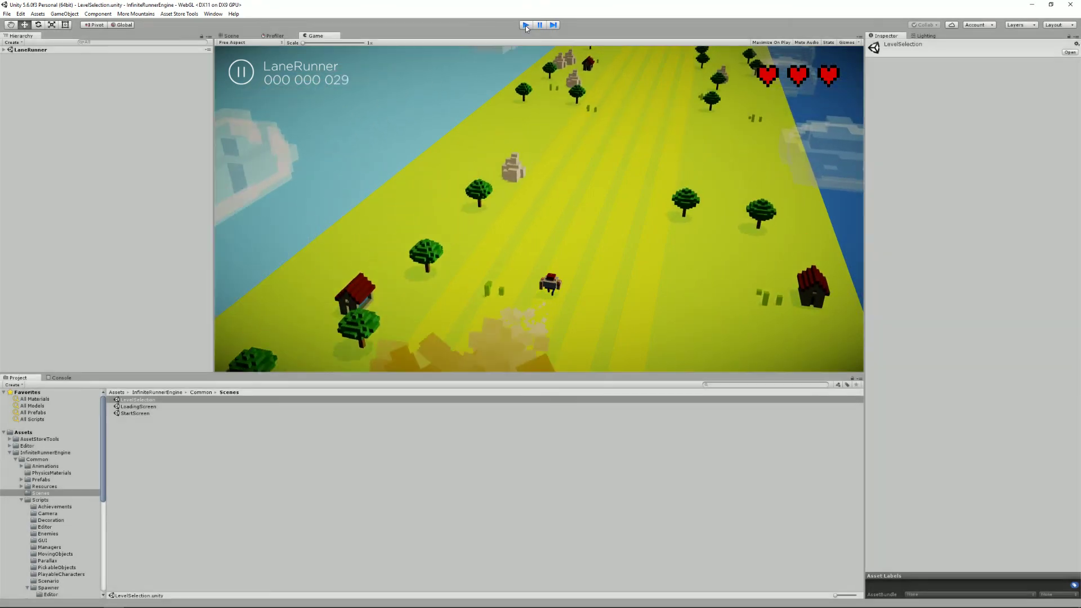
pyautogui.click(525, 25)
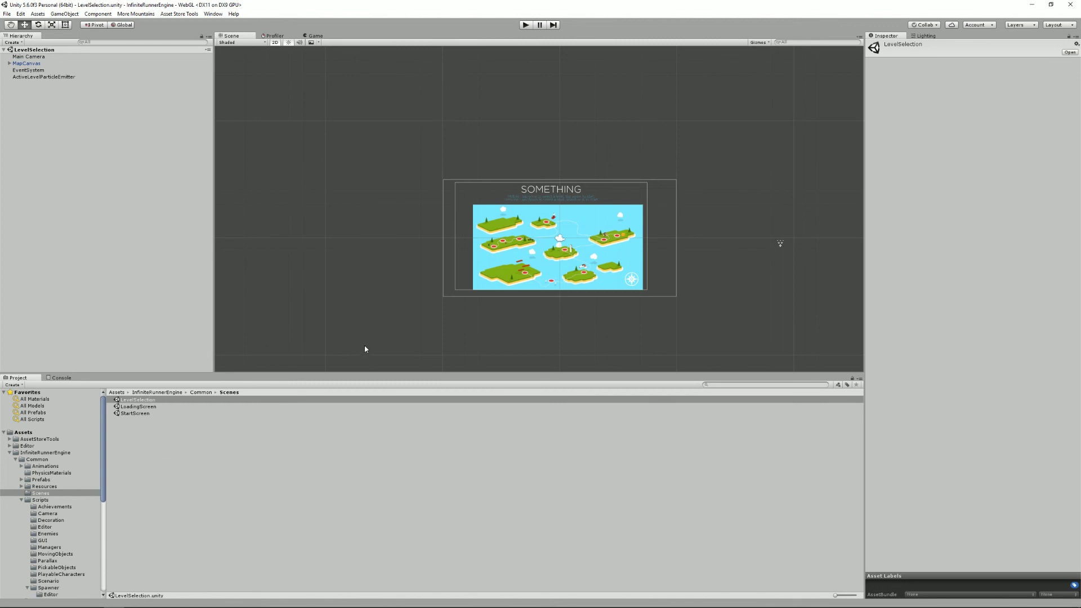
# Step: Select the FlappyCloud island button and open its MapButton script in MonoDevelop
pyautogui.click(564, 253)
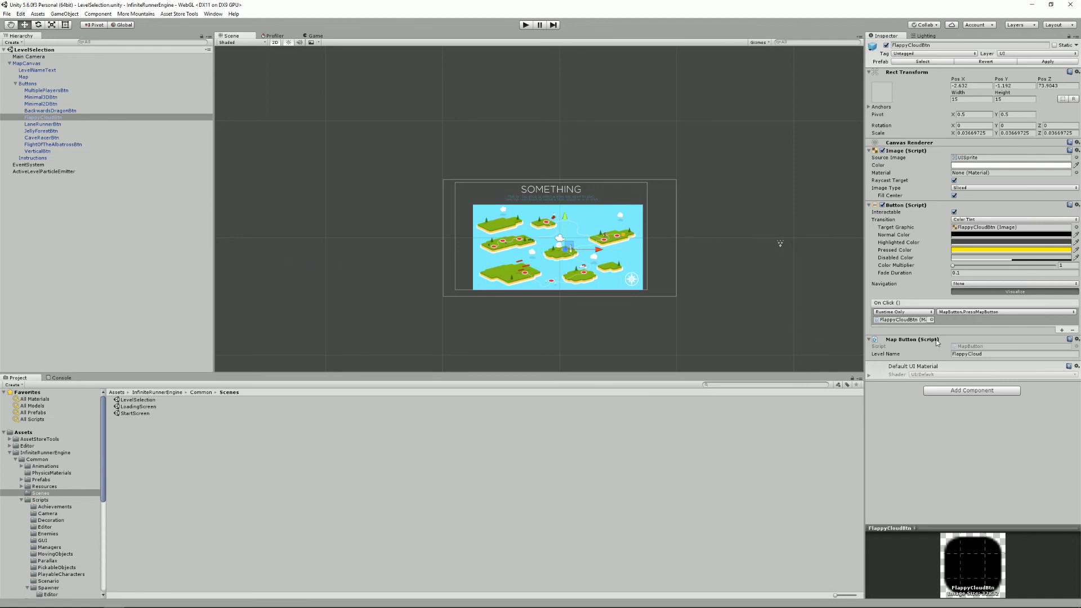
pyautogui.doubleClick(976, 346)
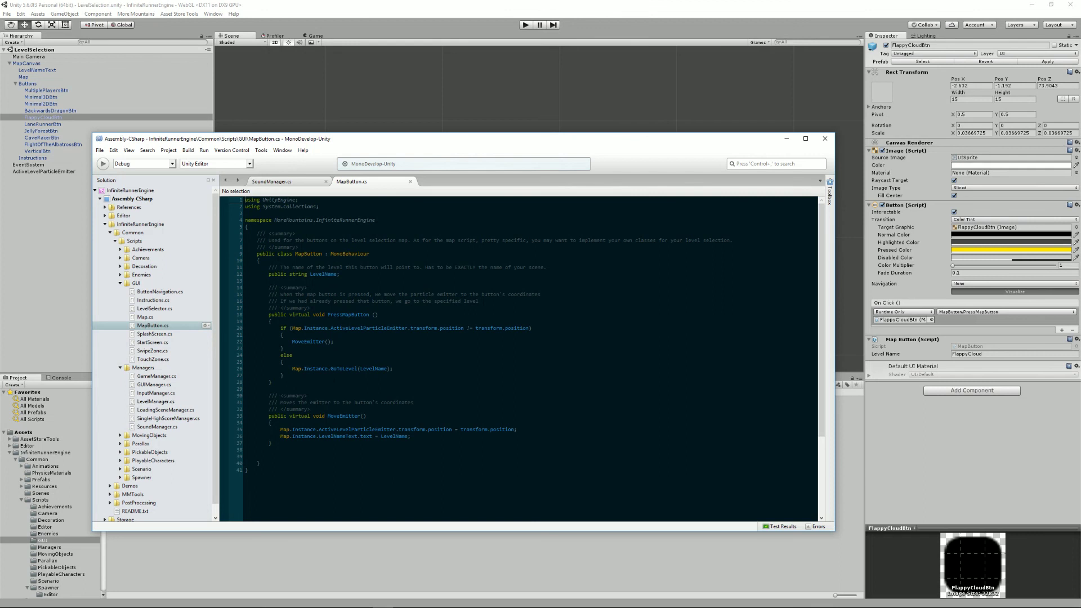
# Step: Jump to GoToLevel's declaration in Map.cs and highlight its LoadingSceneManager.LoadScene call
pyautogui.rightClick(344, 368)
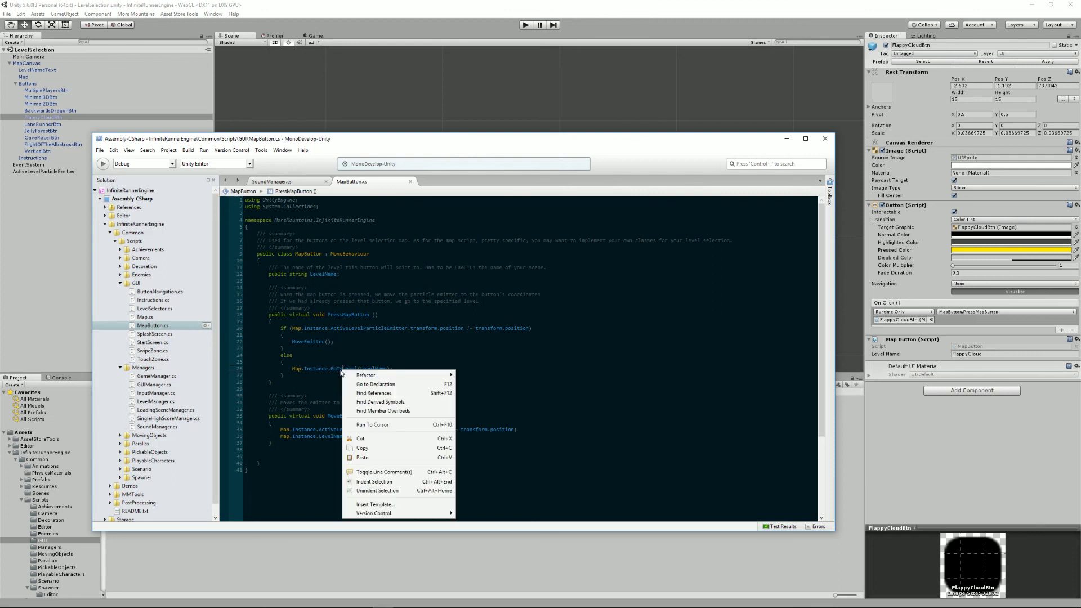
pyautogui.click(361, 381)
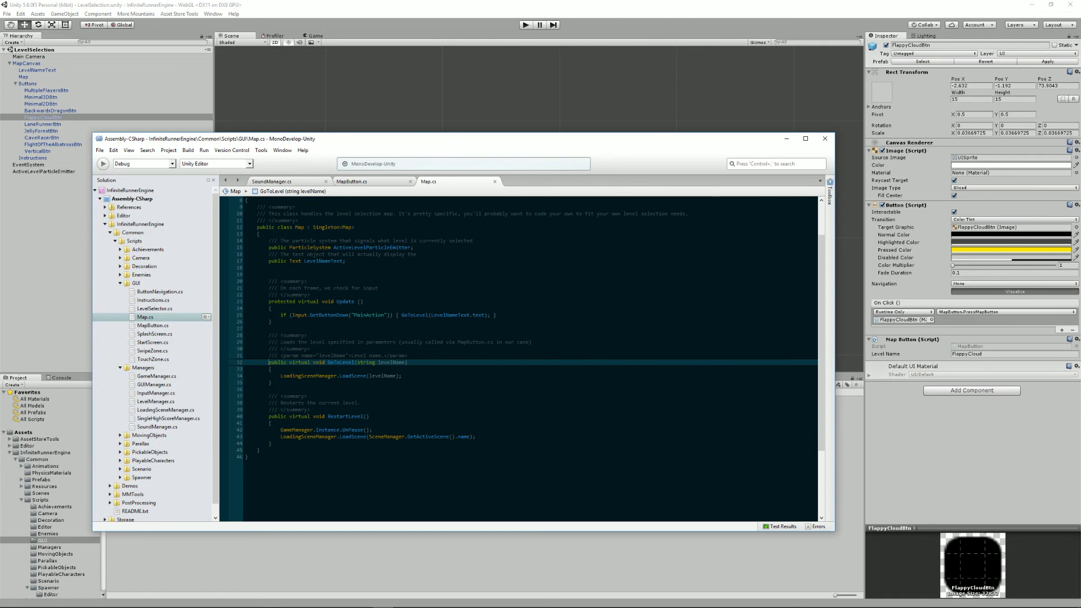
pyautogui.moveTo(280, 376); pyautogui.dragTo(369, 376)
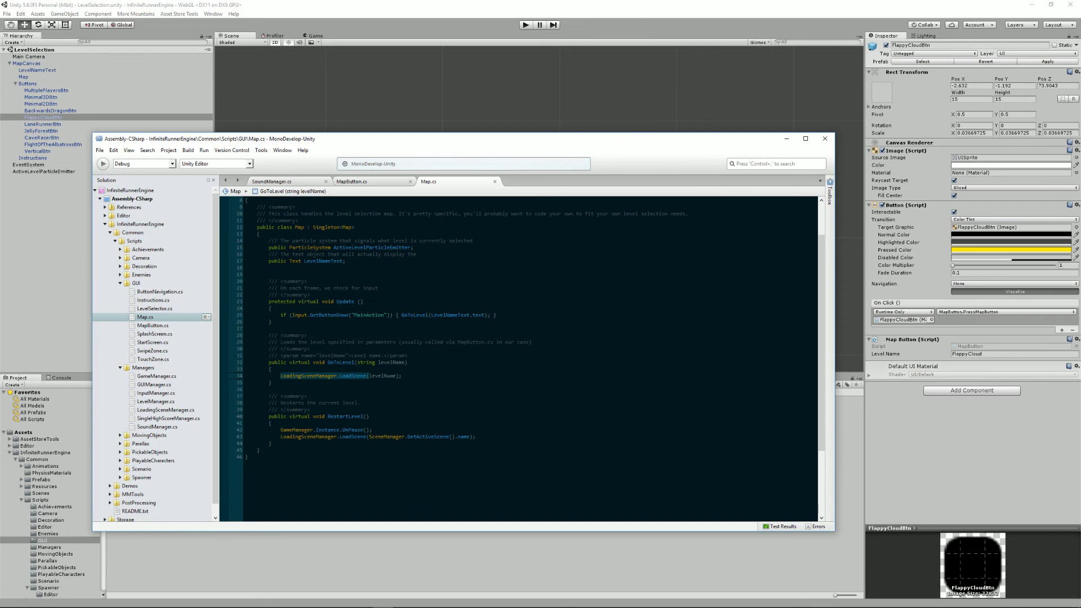
# Step: Back in Unity, open the LoadingScreen scene from the project's Scenes folder
pyautogui.click(465, 5)
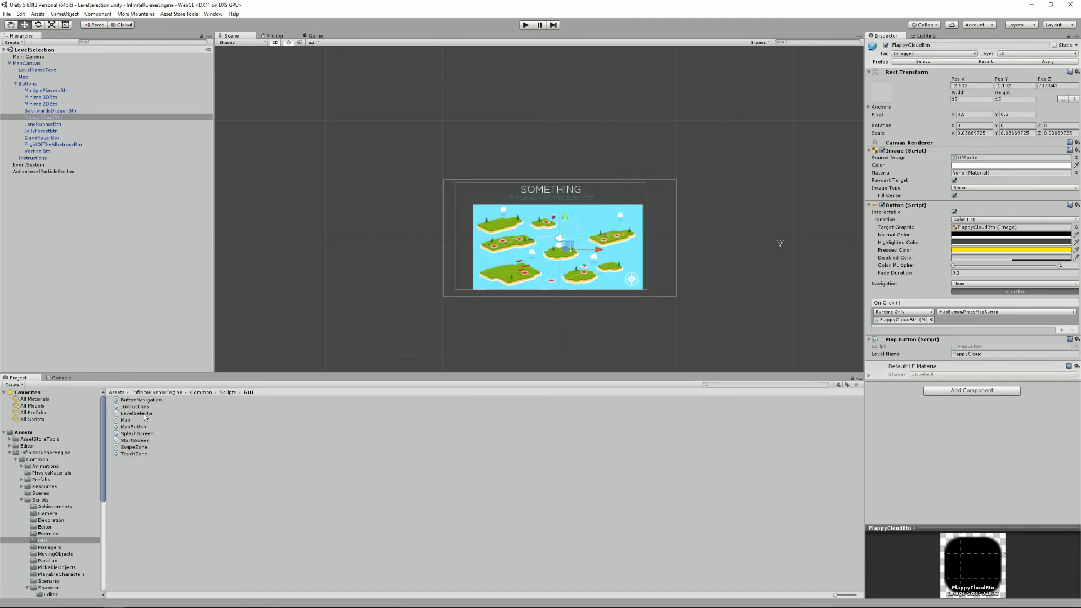
pyautogui.click(53, 493)
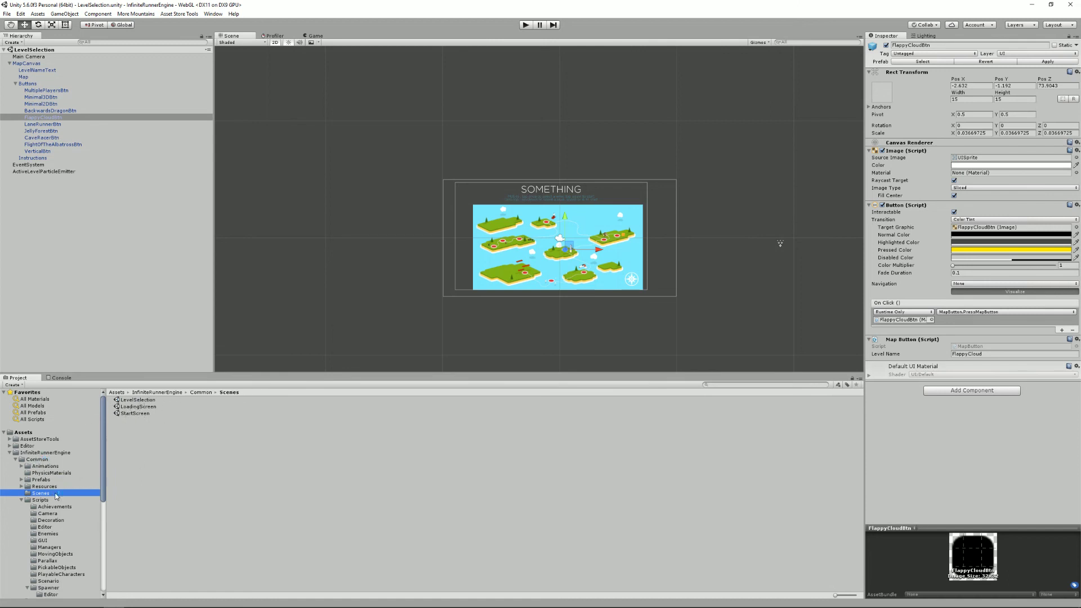
pyautogui.click(145, 407)
pyautogui.doubleClick(145, 407)
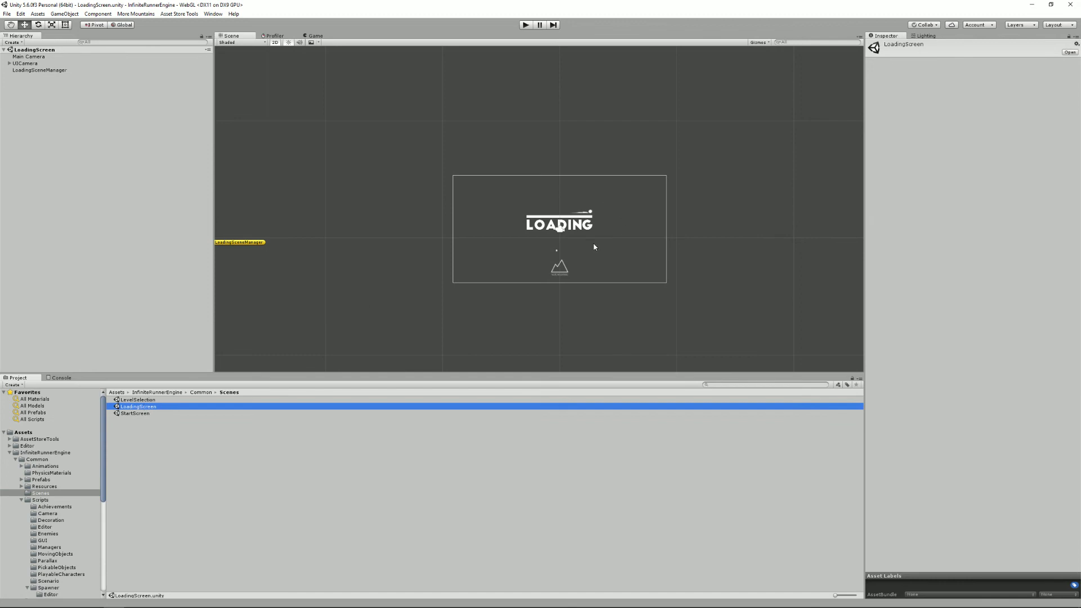
# Step: Expand UICamera > Canvas > VisualItems and inspect LoadingText, LoadingAnimation, LoadingCompleteAnimation and MoreMountainsLogo
pyautogui.scroll(3, 592, 245)
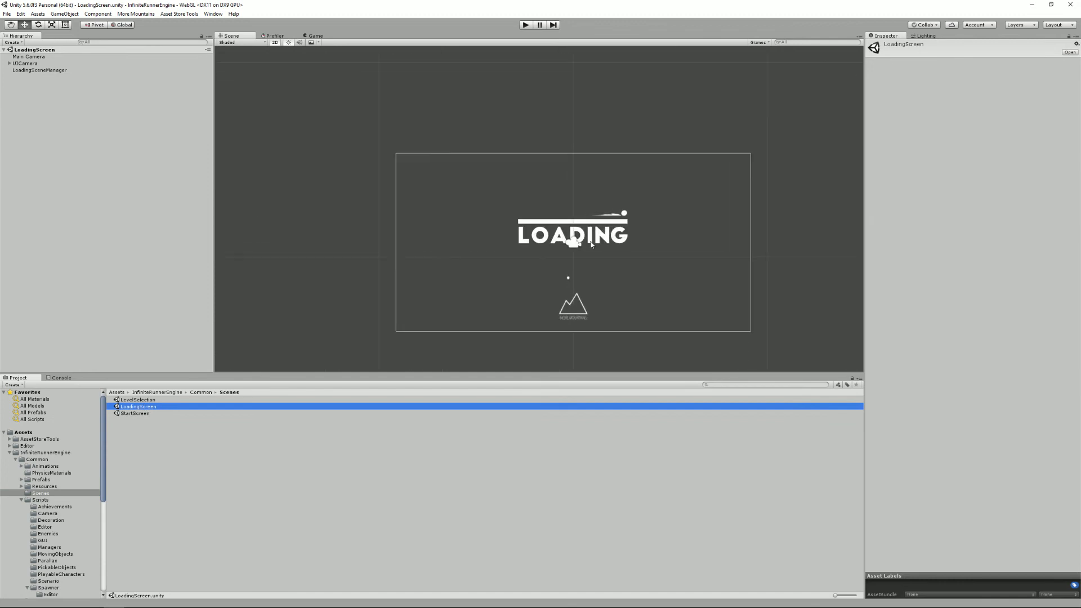
pyautogui.click(9, 63)
pyautogui.click(16, 77)
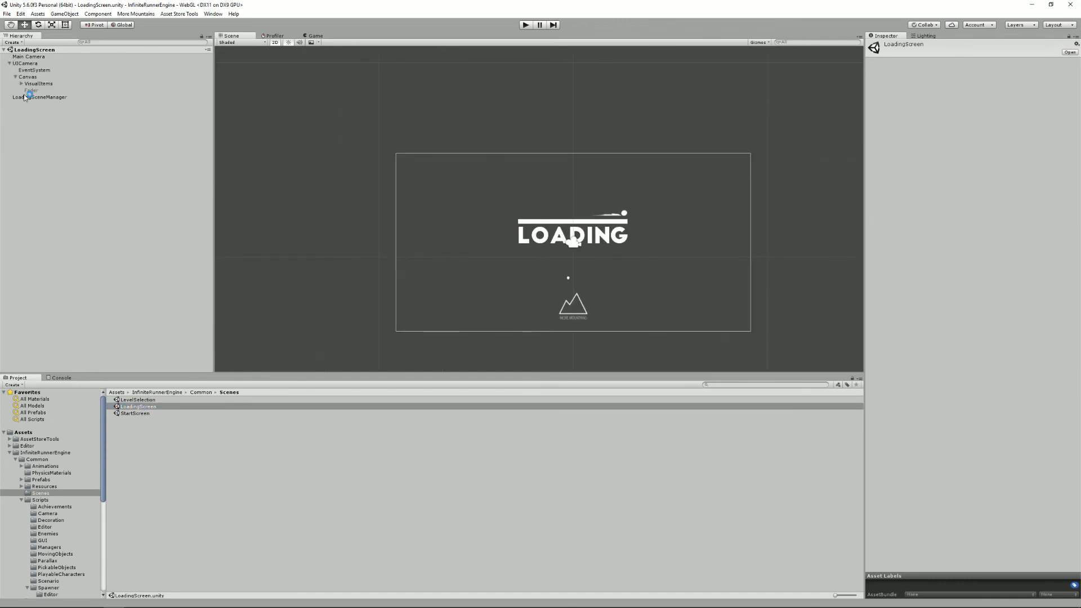
pyautogui.click(22, 83)
pyautogui.click(50, 90)
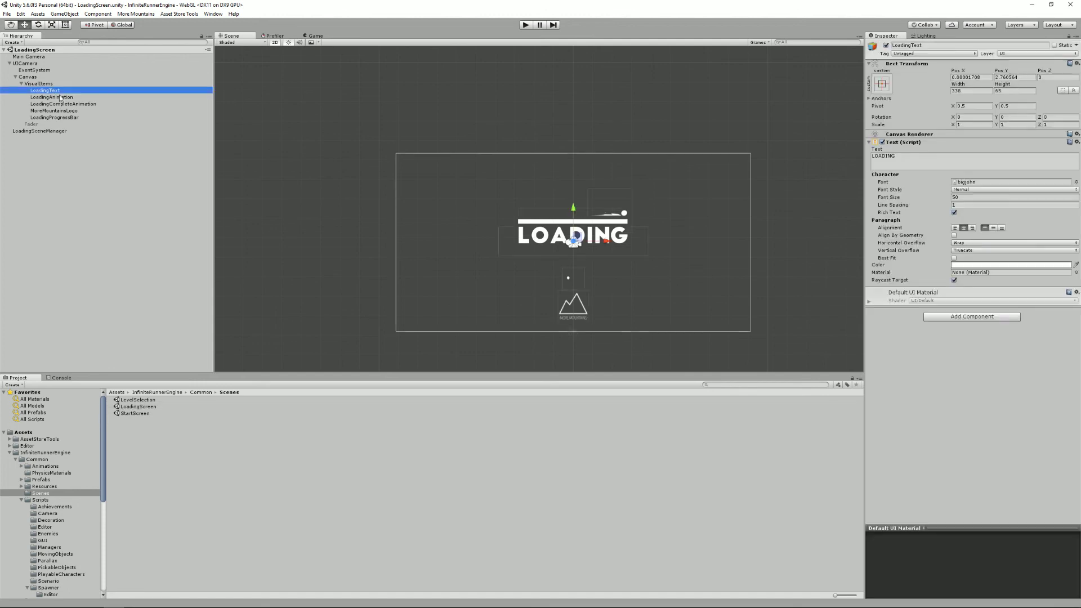
pyautogui.click(62, 97)
pyautogui.click(75, 104)
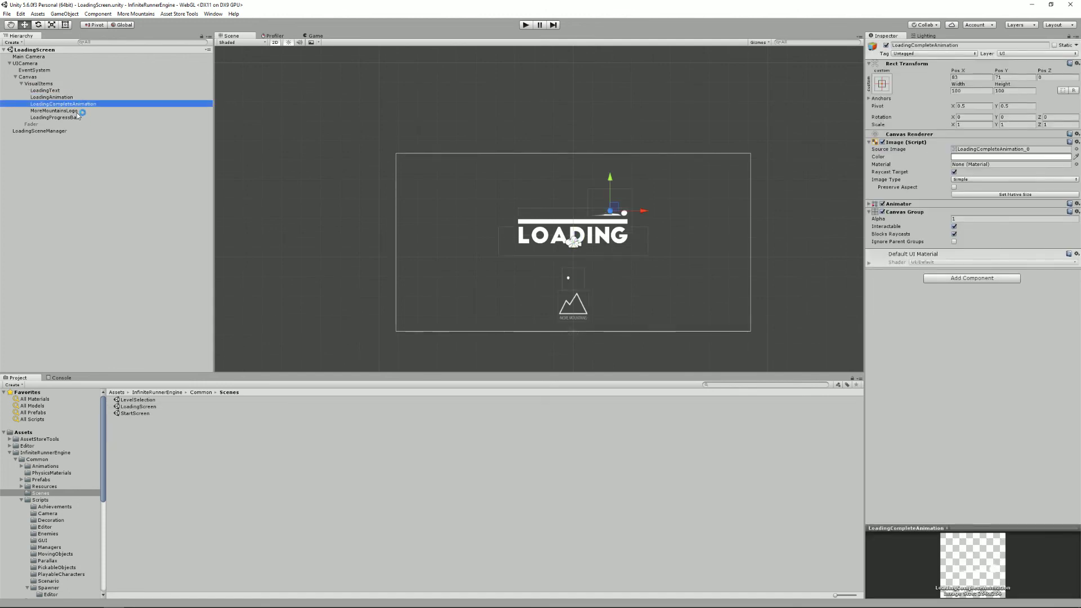
pyautogui.click(77, 111)
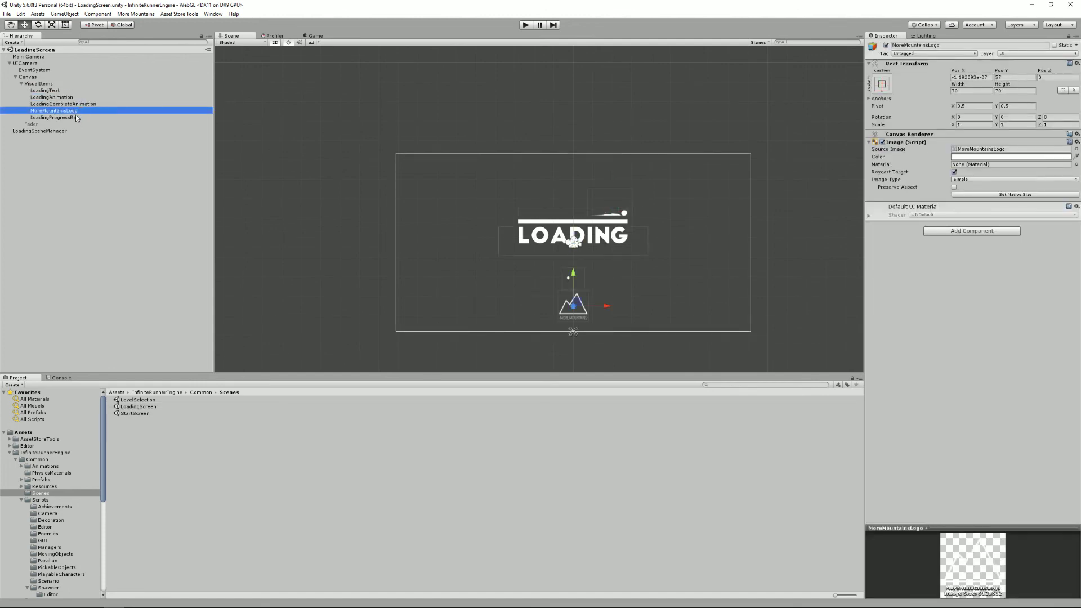